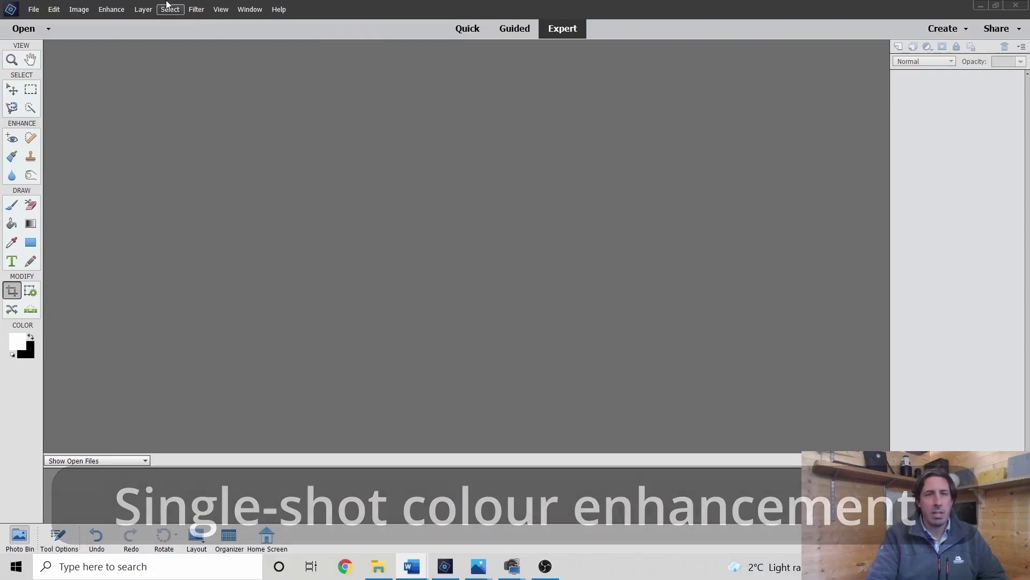
Open the image 20140211 Moon.png from the Single Image folder and check whether the Layers panel is enabled.
left_click(33, 9)
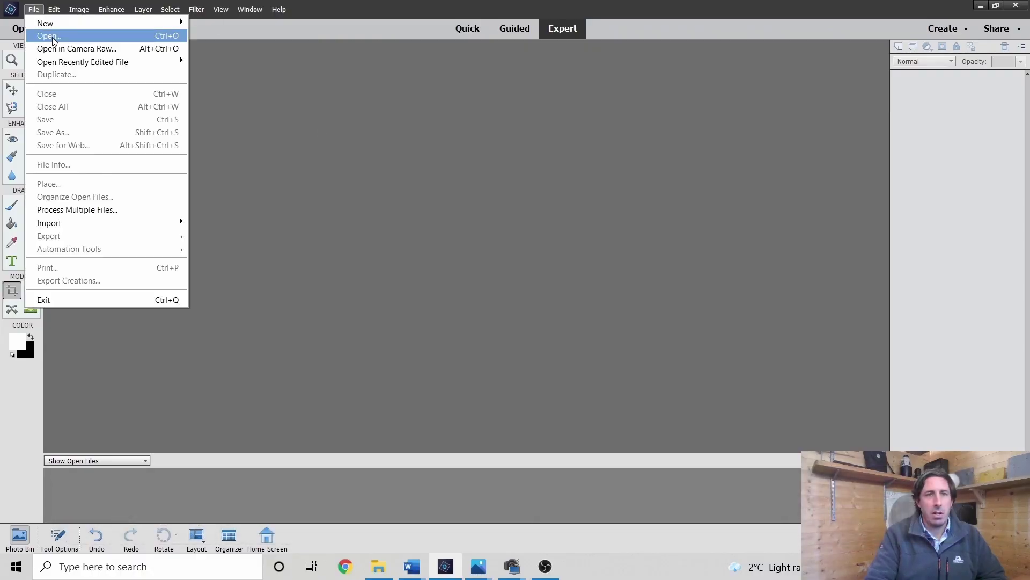
left_click(50, 38)
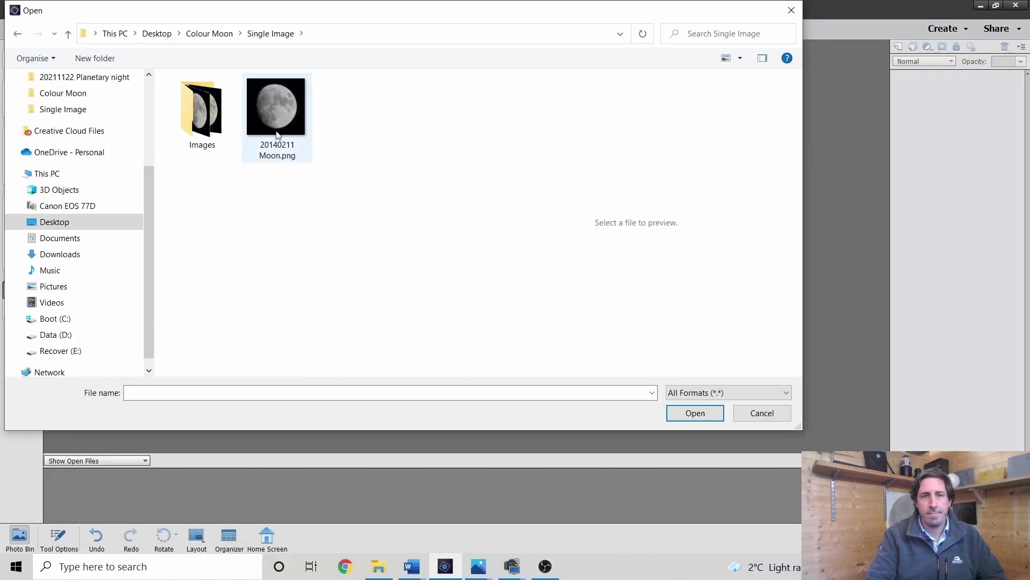
double_click(276, 108)
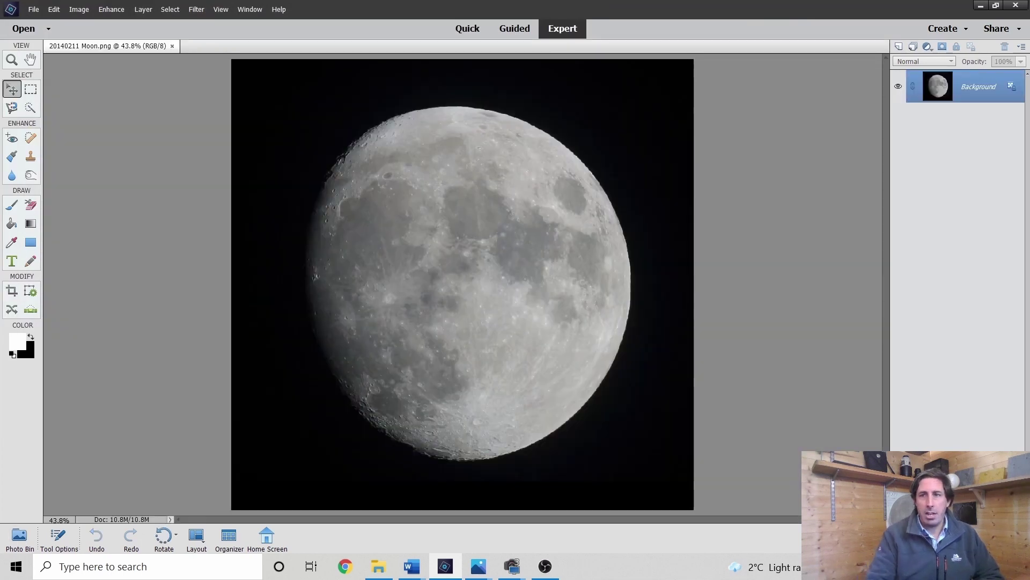
left_click(250, 9)
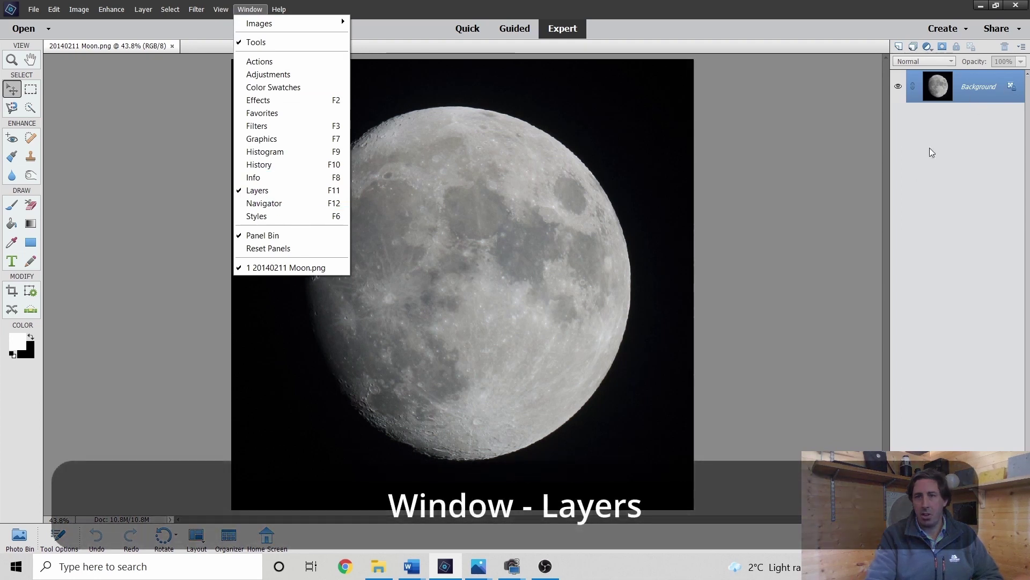
left_click(828, 184)
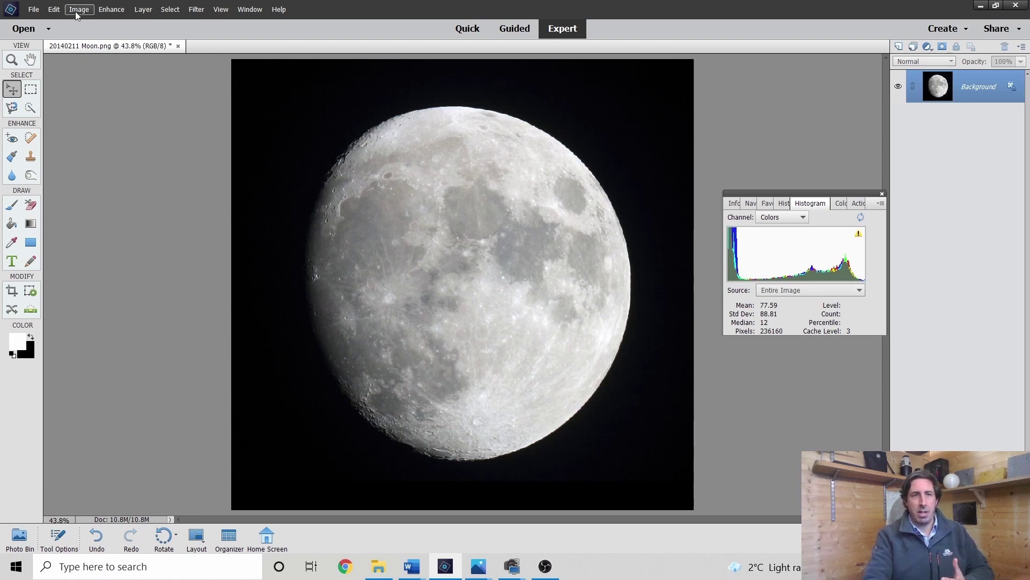
Apply Auto Color Correction to the moon image.
left_click(111, 9)
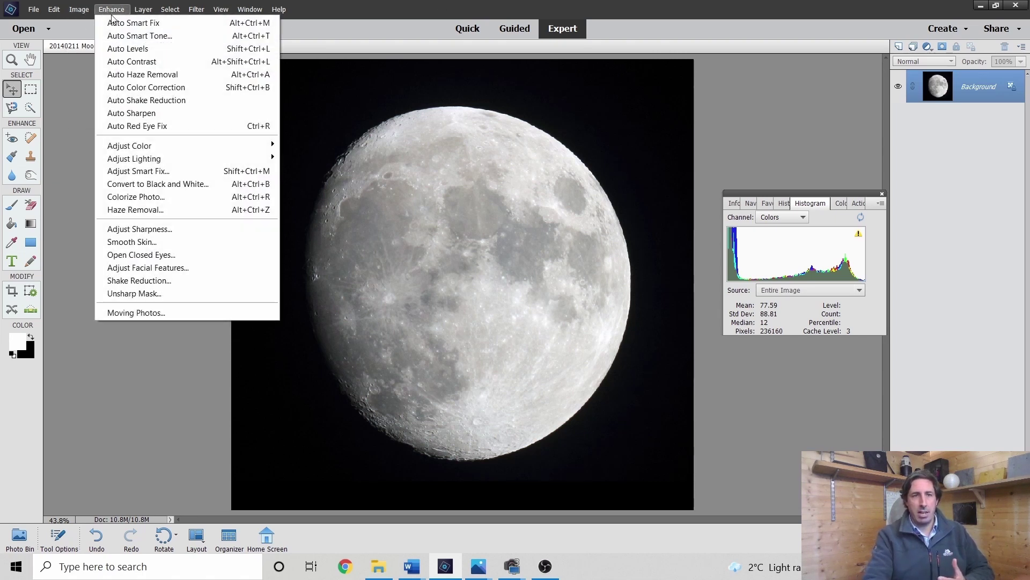
left_click(168, 91)
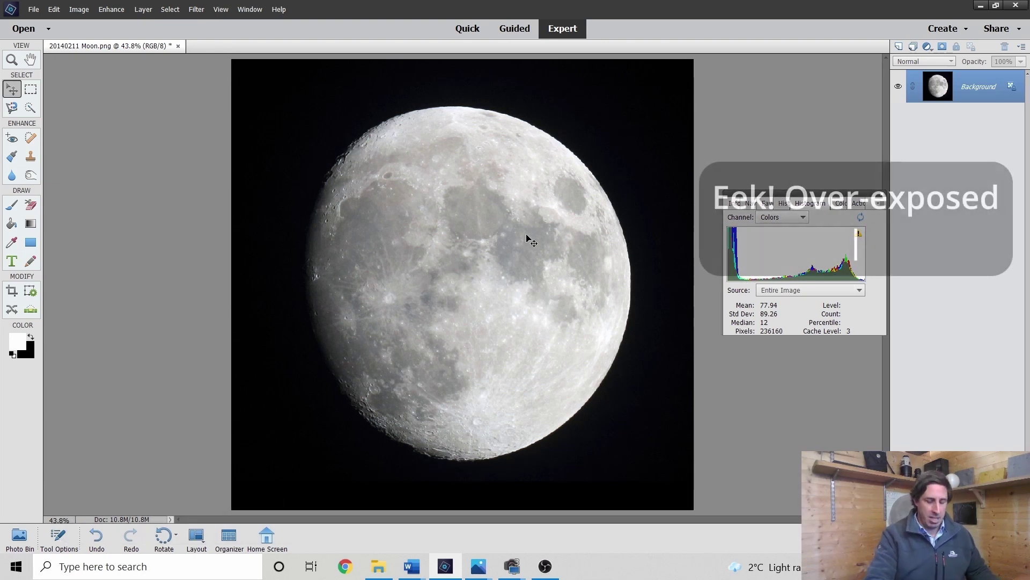
Examine the lunar surface at up to 600% magnification for colour noise.
key("ctrl+plus")
key("ctrl+plus")
key("ctrl+plus")
key("ctrl+plus")
key("ctrl+plus")
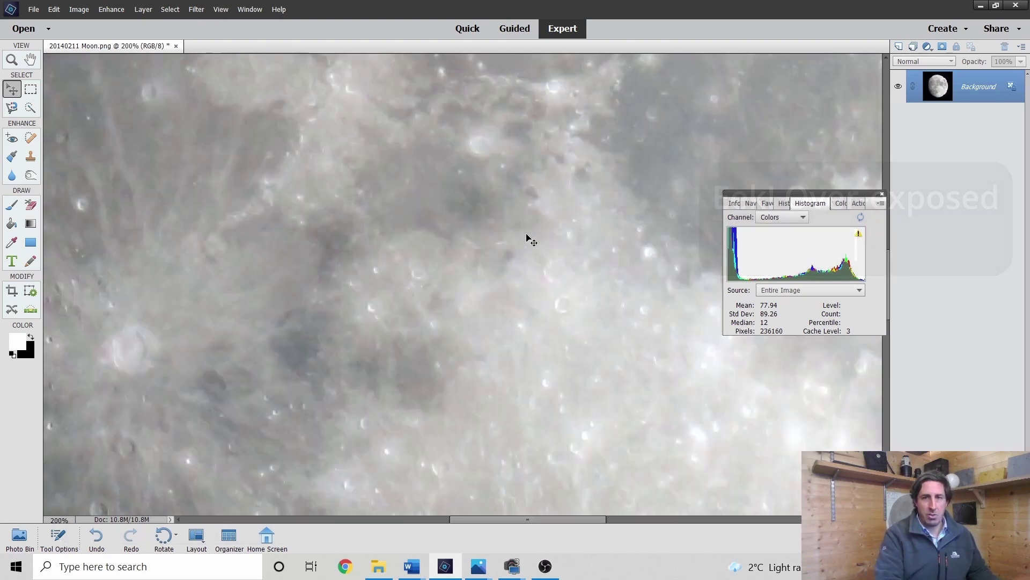
key("ctrl+plus")
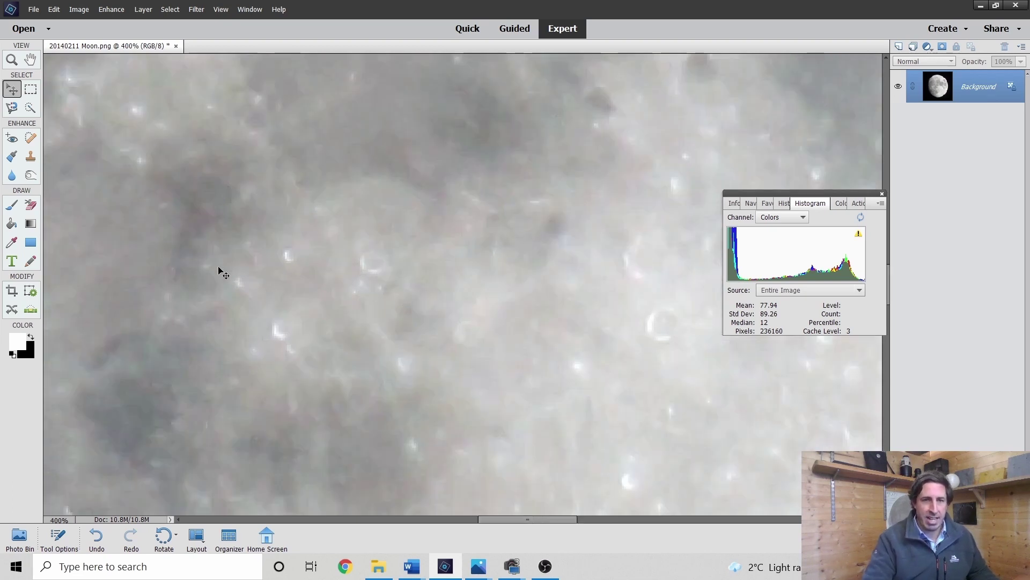
scroll(242, 238, "up", 4)
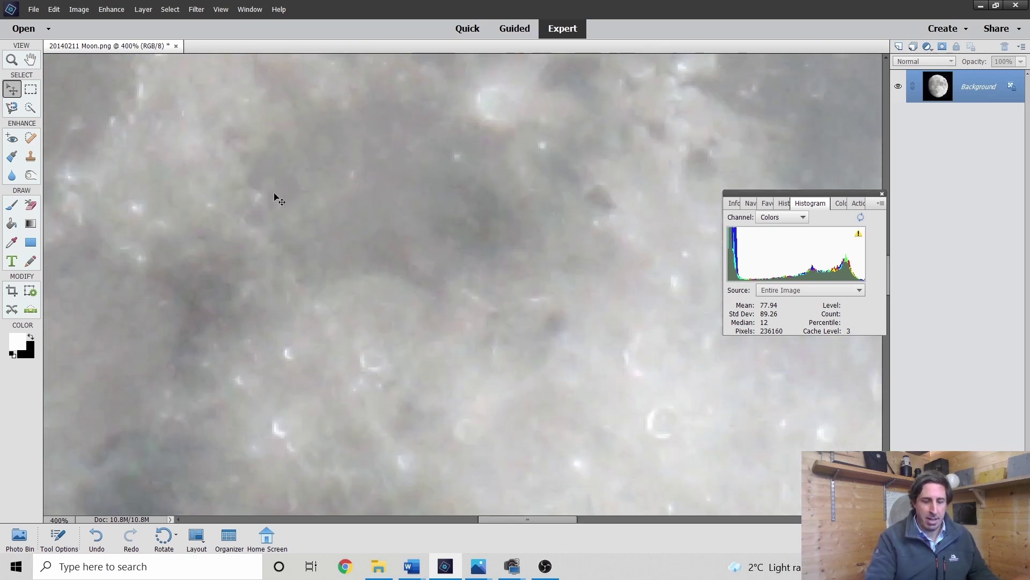
key("ctrl+plus")
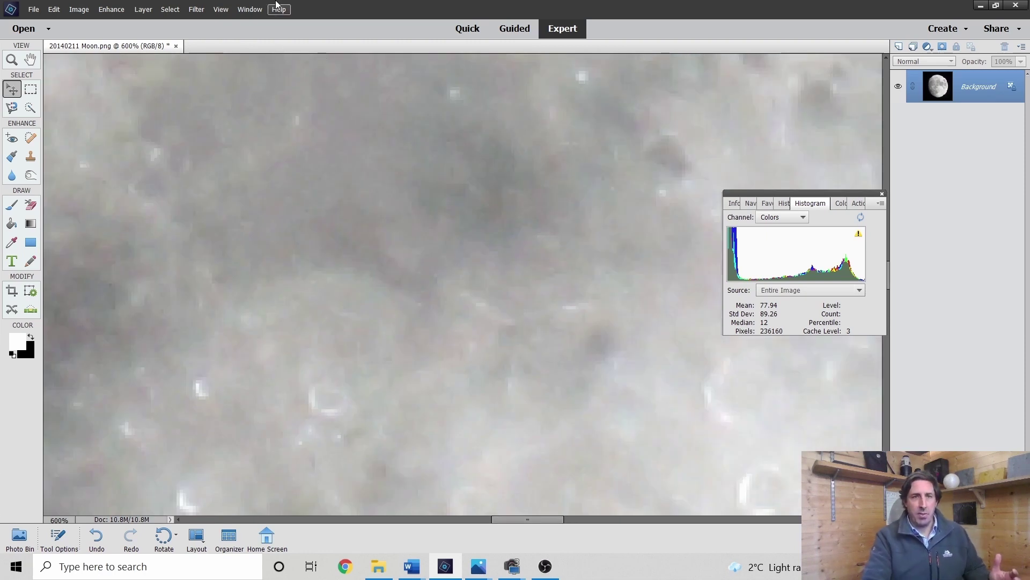
Apply the Dust & Scratches noise filter with radius 1 and threshold 0, previewing its effect on the surface detail.
left_click(197, 10)
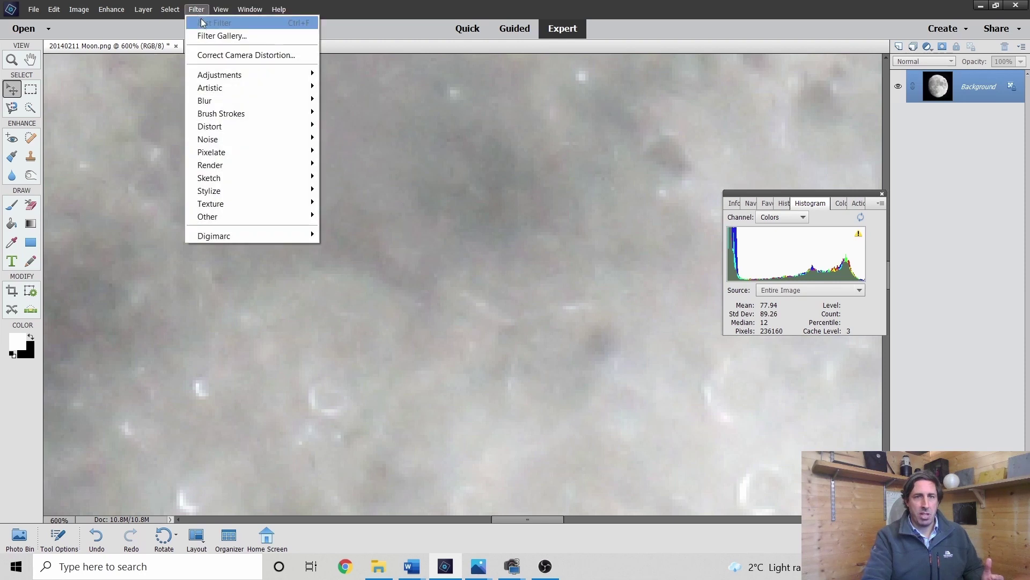
mouse_move(230, 139)
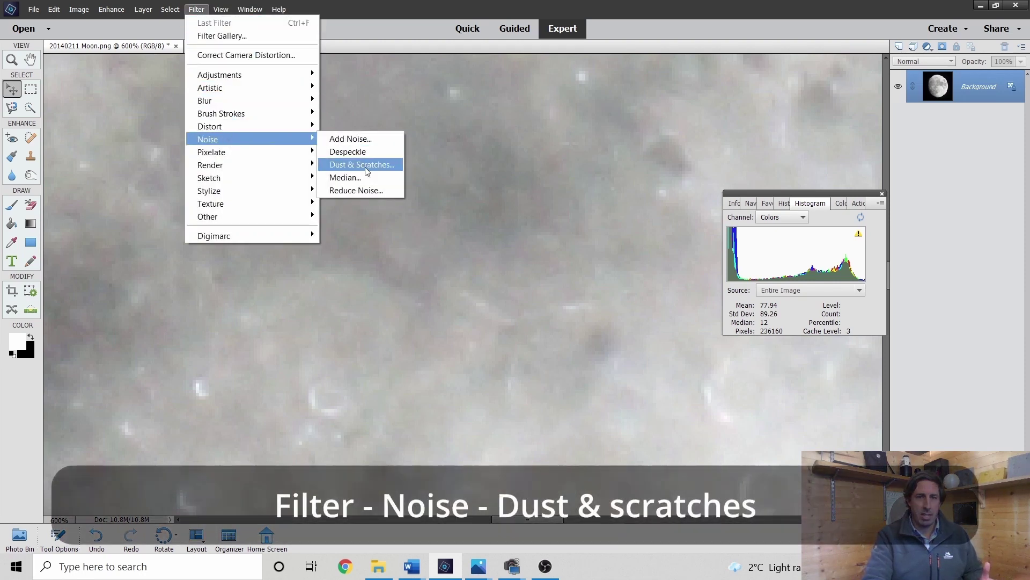
left_click(365, 167)
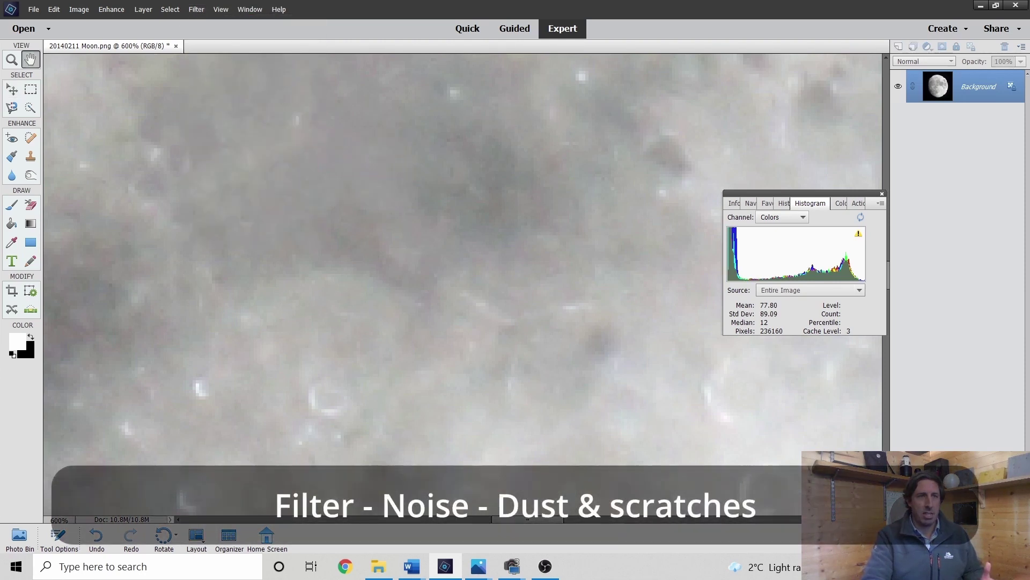
left_click_drag(390, 246, 868, 319)
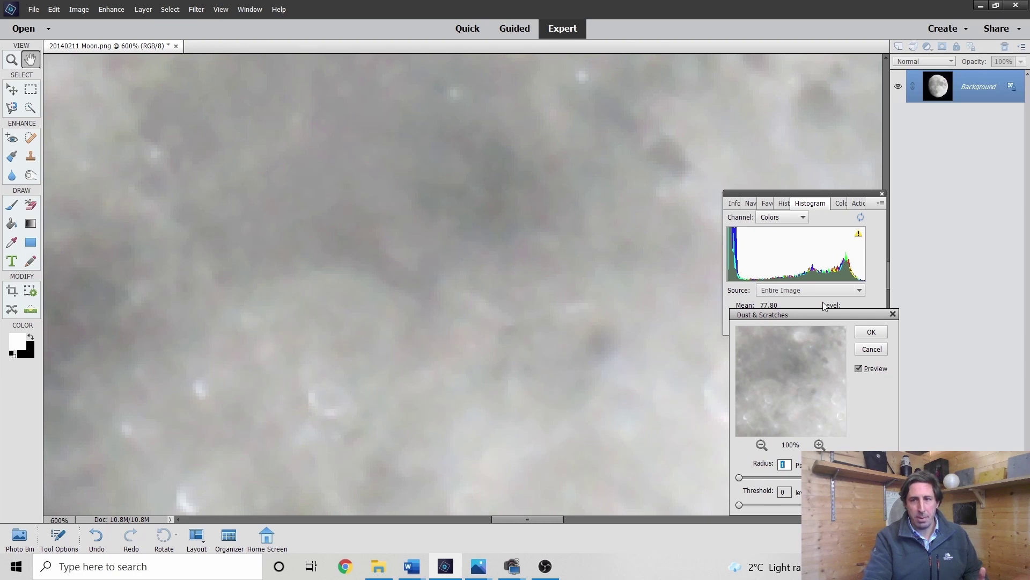
left_click(872, 333)
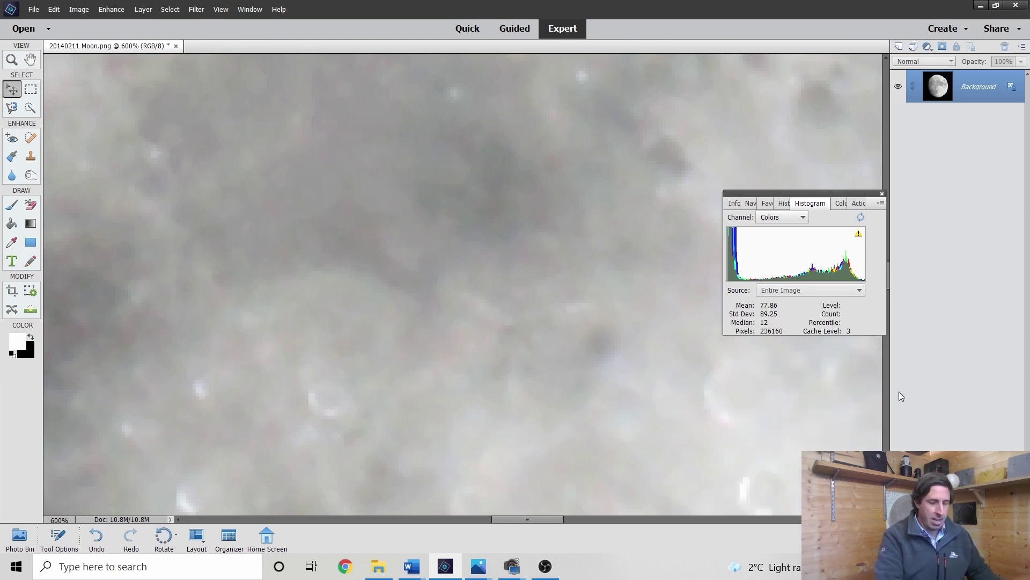
key("ctrl+0")
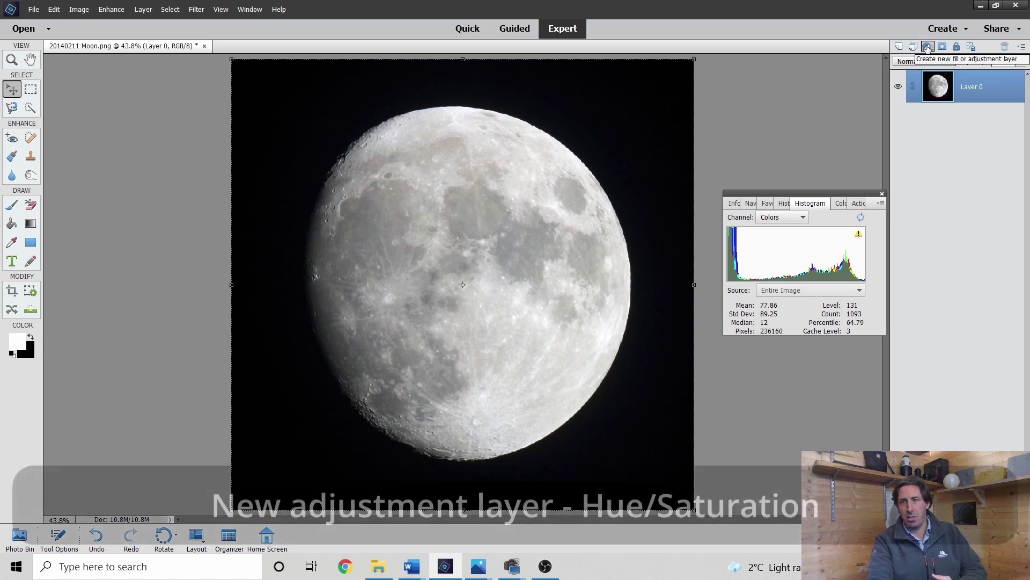
left_click(927, 47)
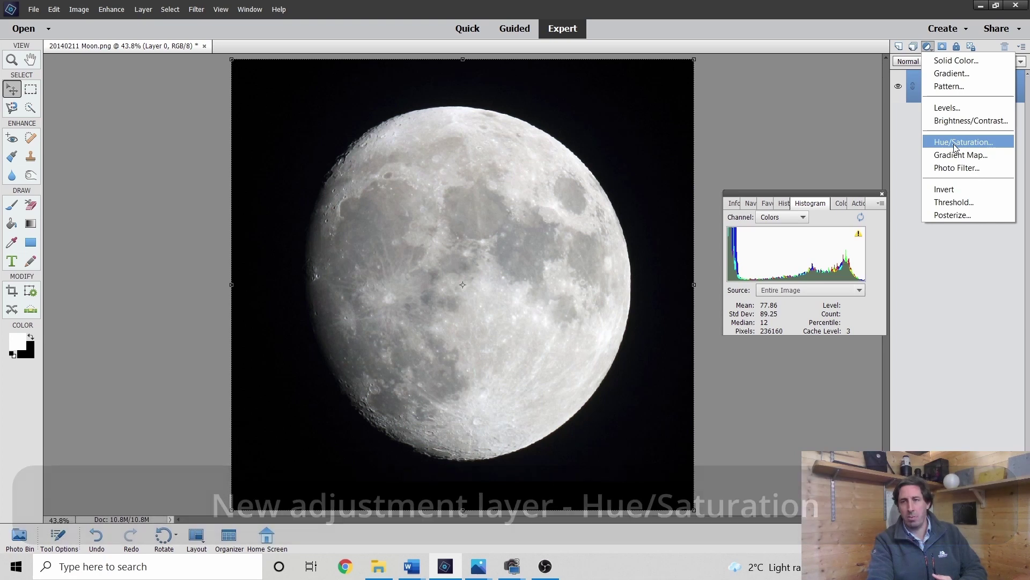
left_click(955, 143)
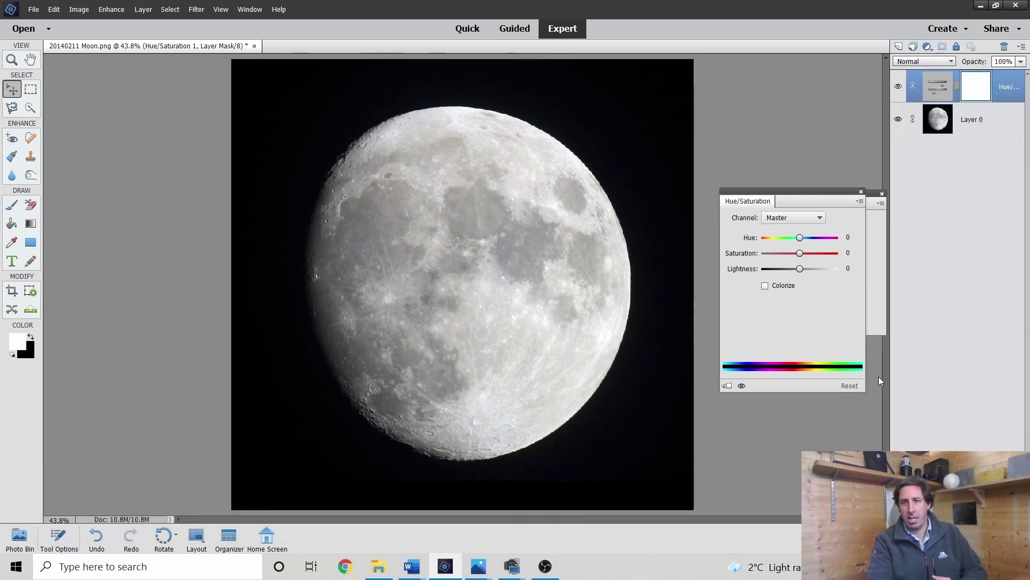
left_click(143, 9)
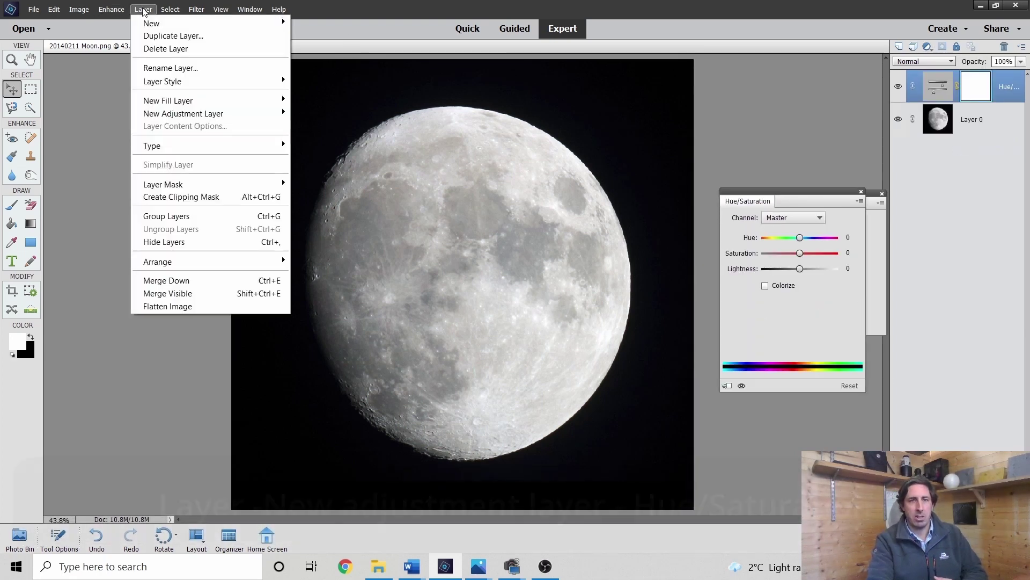
mouse_move(226, 114)
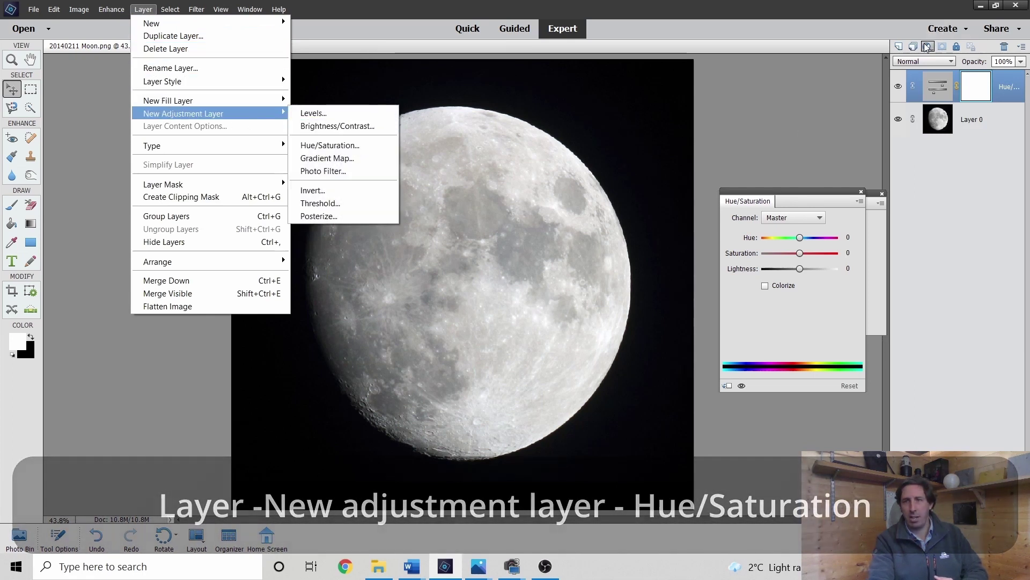
left_click(970, 24)
key("ctrl+z")
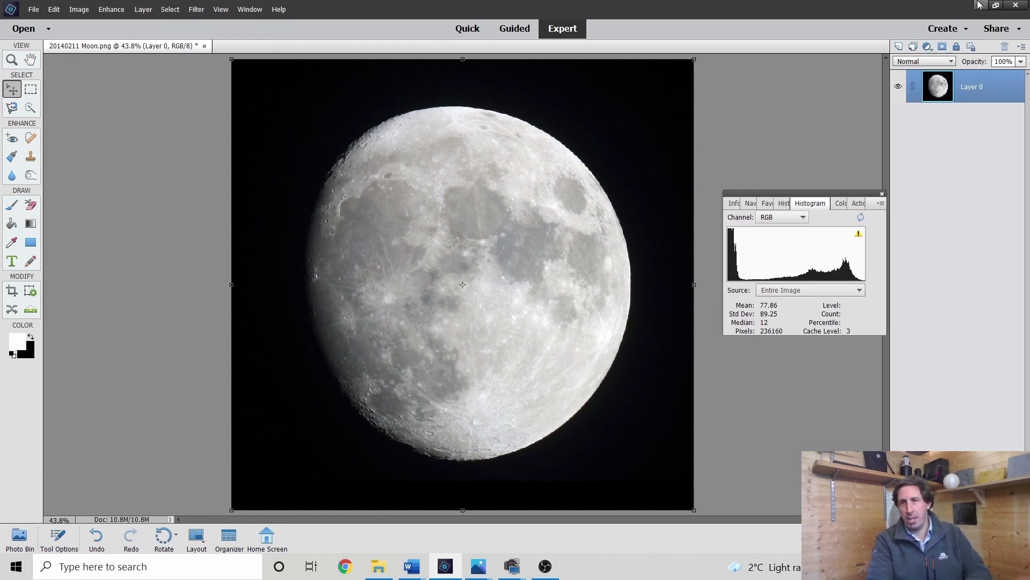
Add a Hue/Saturation adjustment layer above the moon layer.
left_click(928, 47)
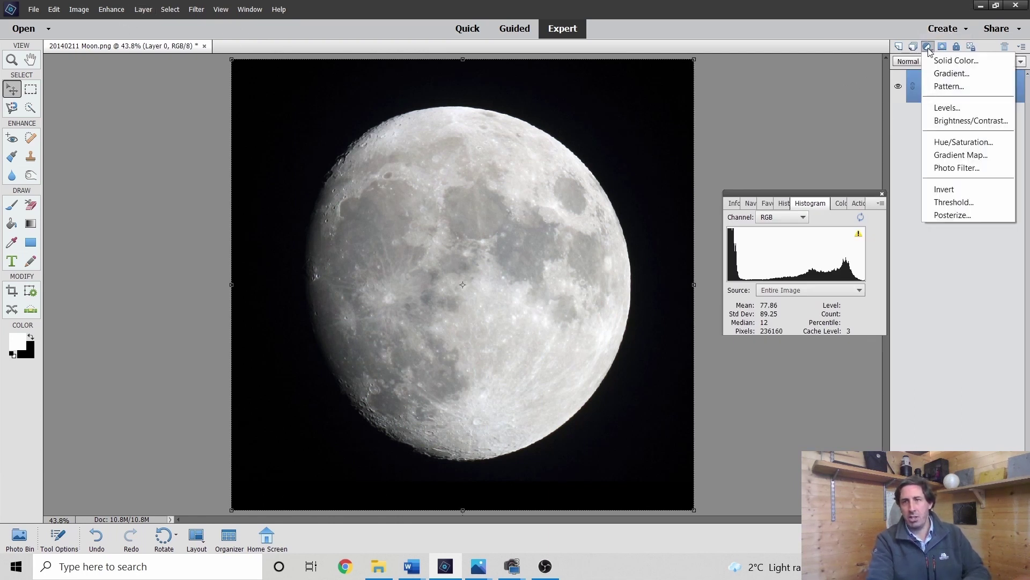
left_click(964, 141)
Try a saturation of +80 on the adjustment layer and compare the lunar surface with the adjustment hidden and shown.
left_click(848, 253)
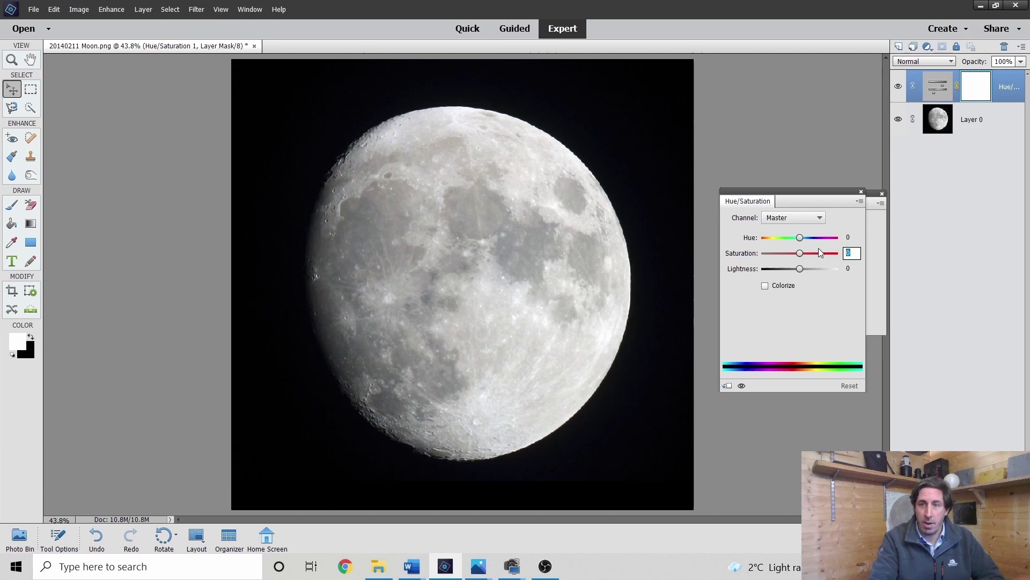
type("-1")
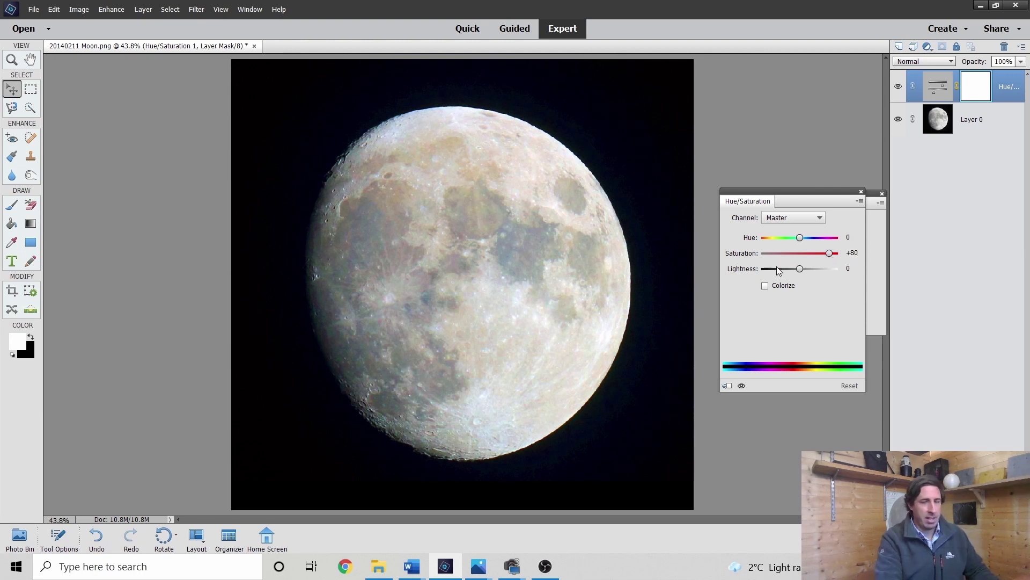
key("ctrl+1")
scroll(477, 200, "up", 2)
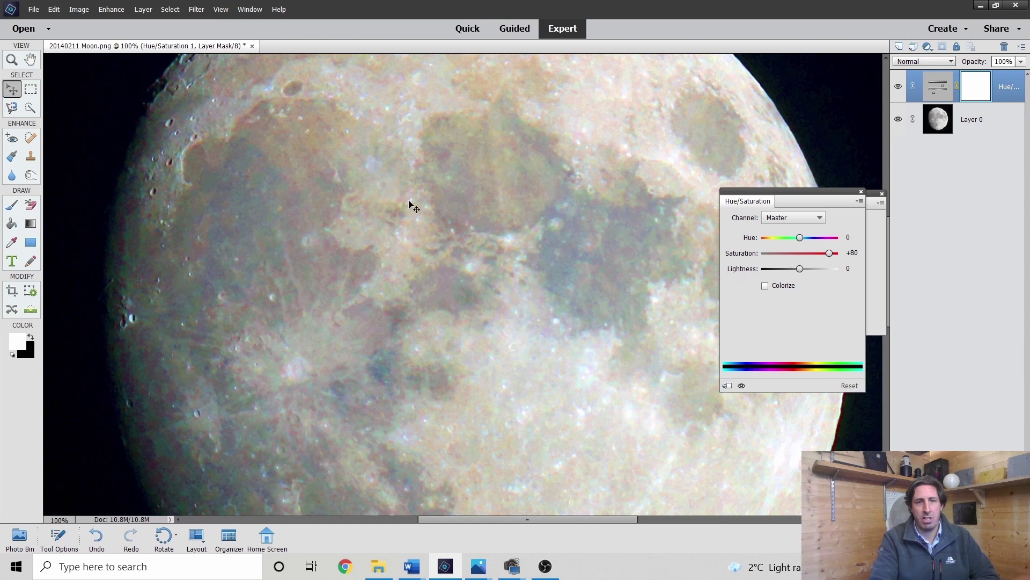
scroll(413, 207, "up", 5)
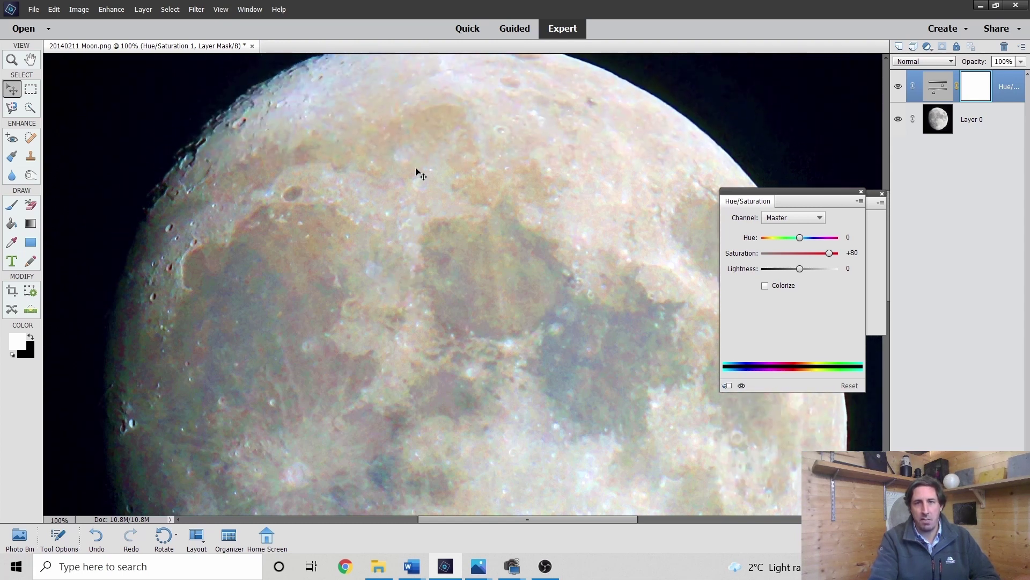
left_click(899, 87)
left_click(898, 87)
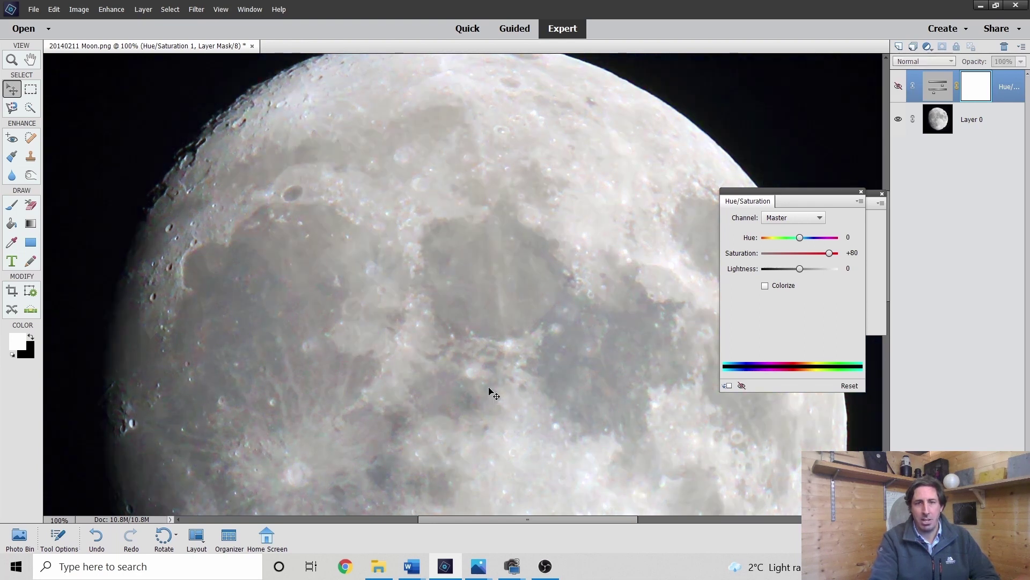
scroll(515, 295, "down", 3)
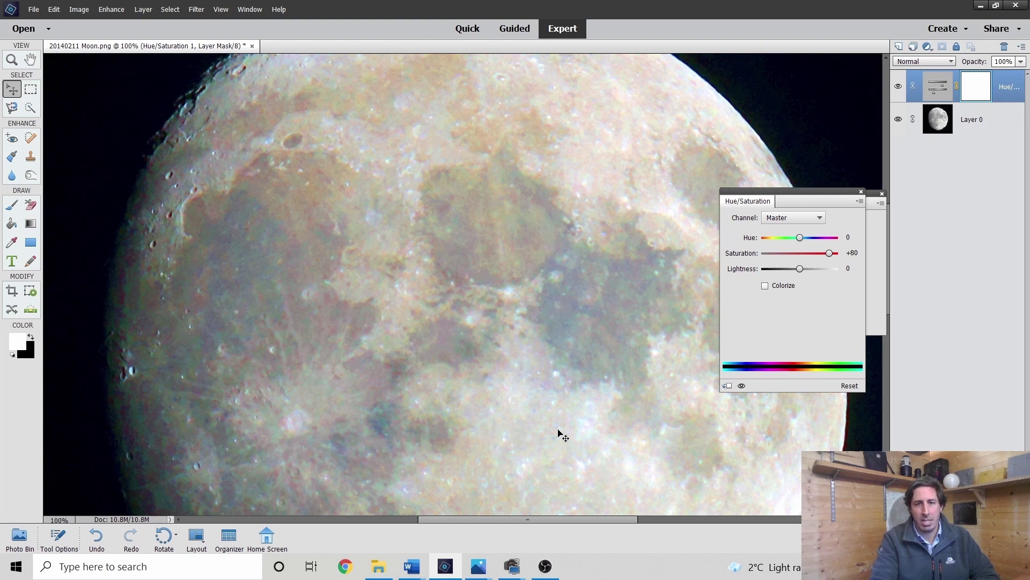
scroll(558, 435, "down", 5)
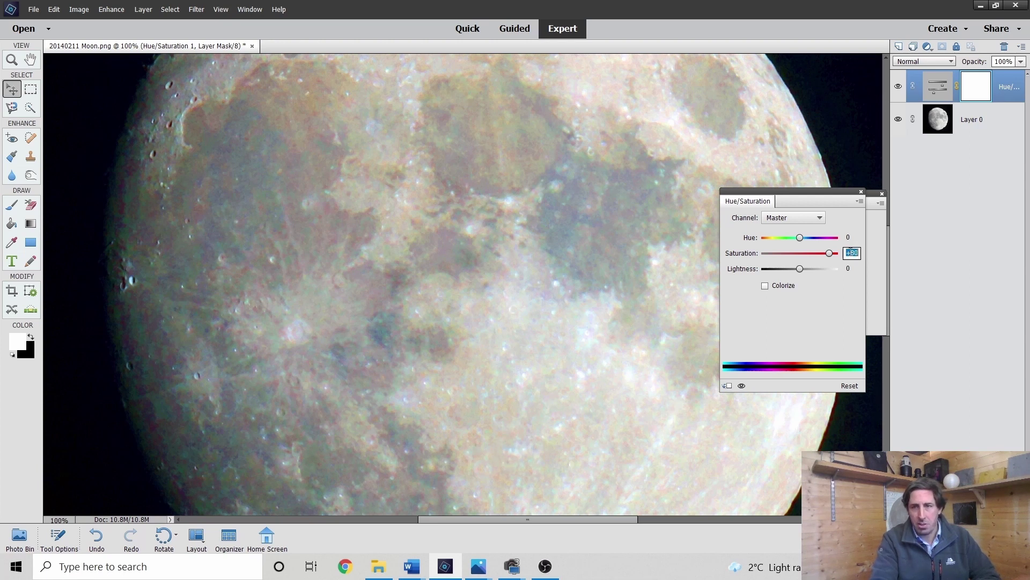
Set the saturation of the Hue/Saturation adjustment layer to 20.
type("20")
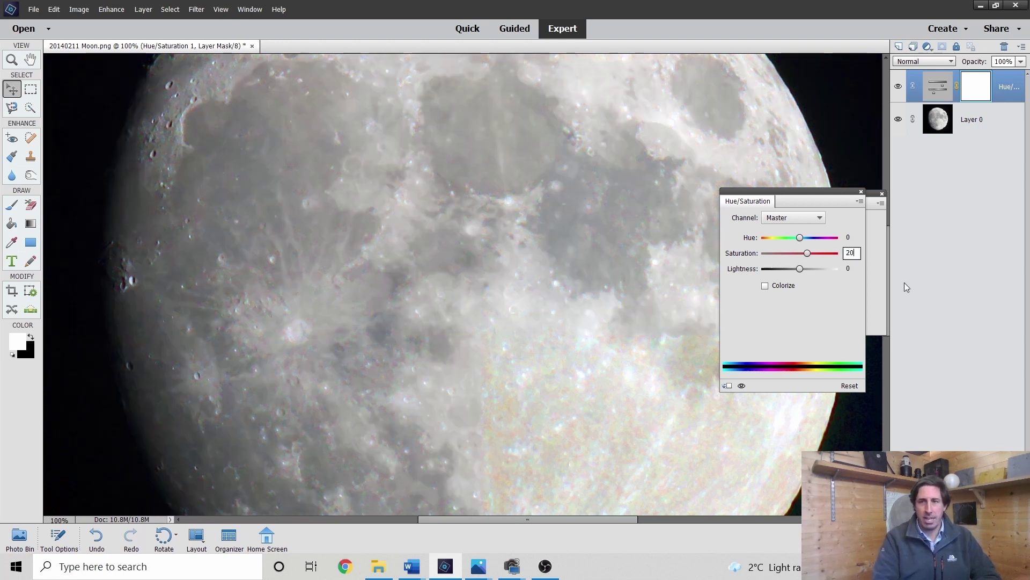
key("Return")
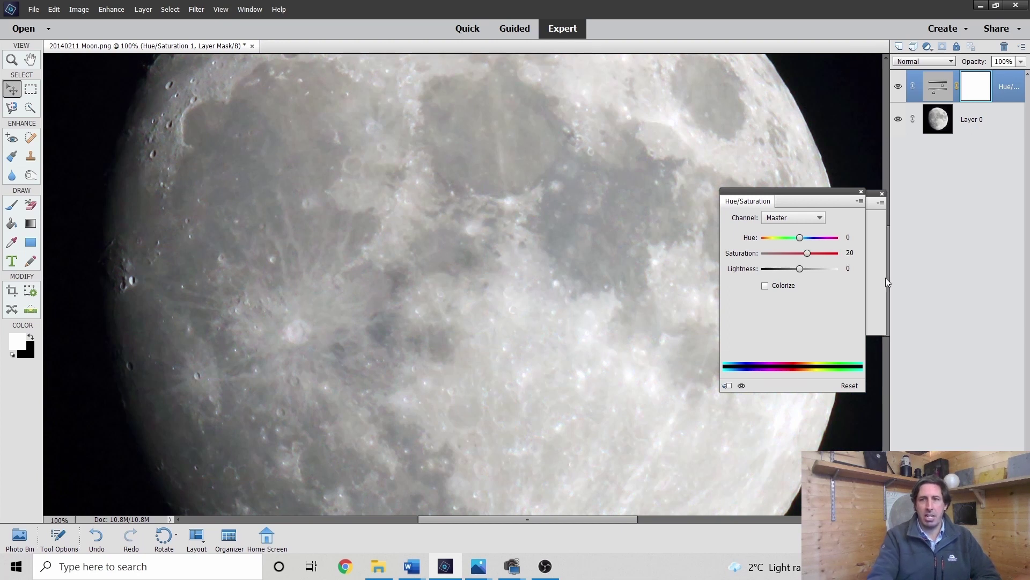
Add three more Hue/Saturation adjustment layers above the first one, each with a saturation of 20.
left_click(927, 47)
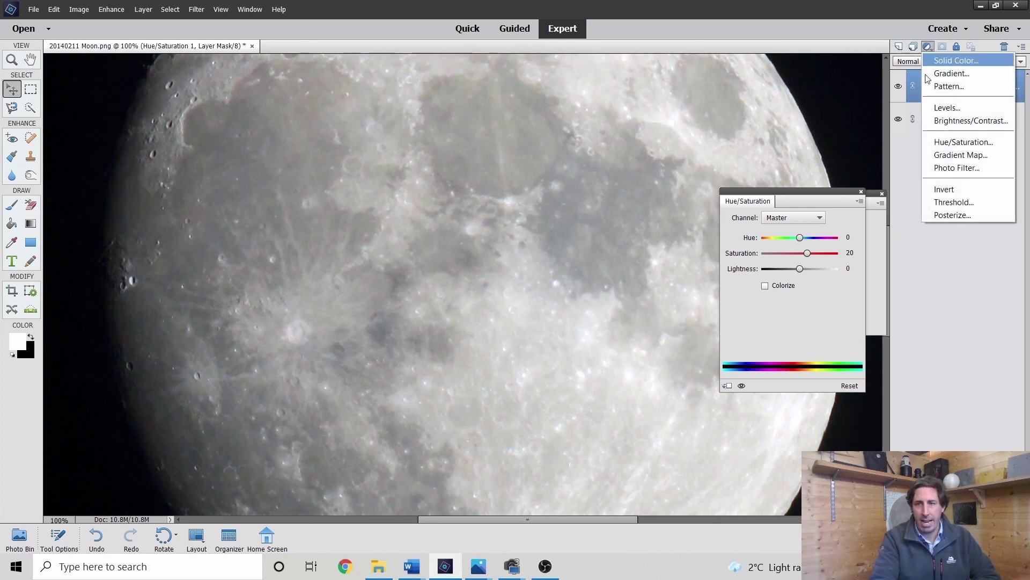
left_click(963, 141)
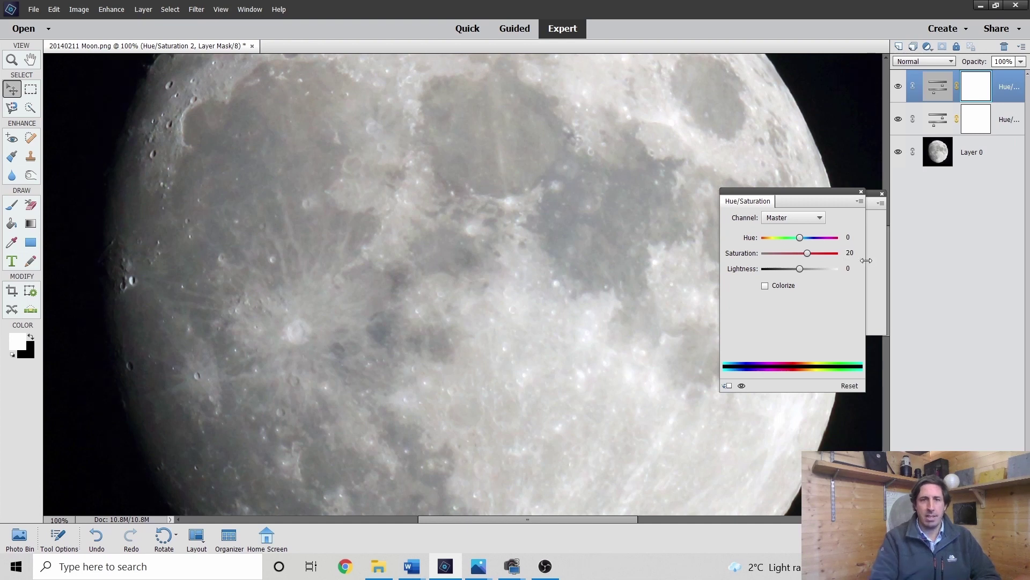
left_click(927, 47)
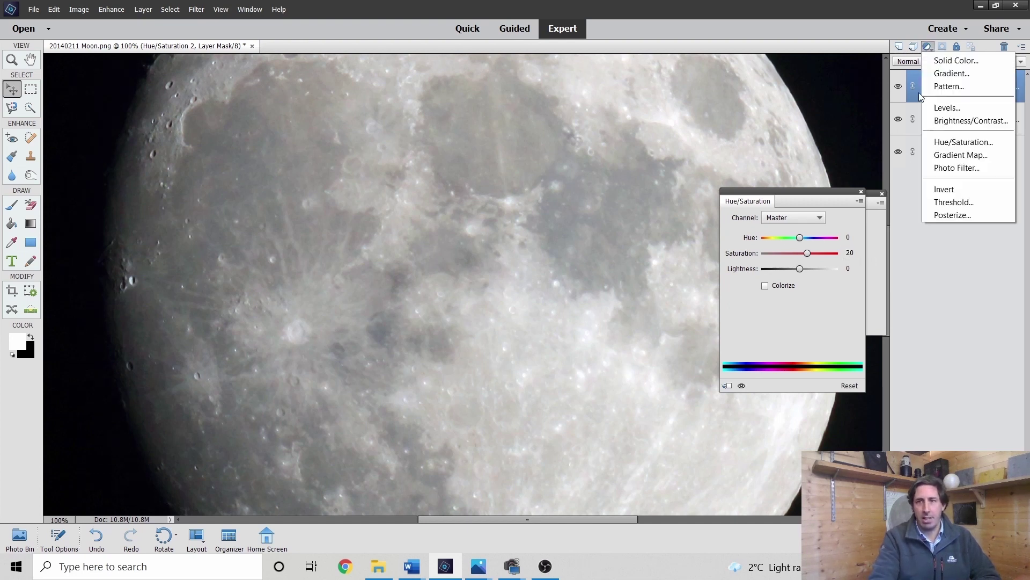
left_click(955, 142)
left_click(849, 253)
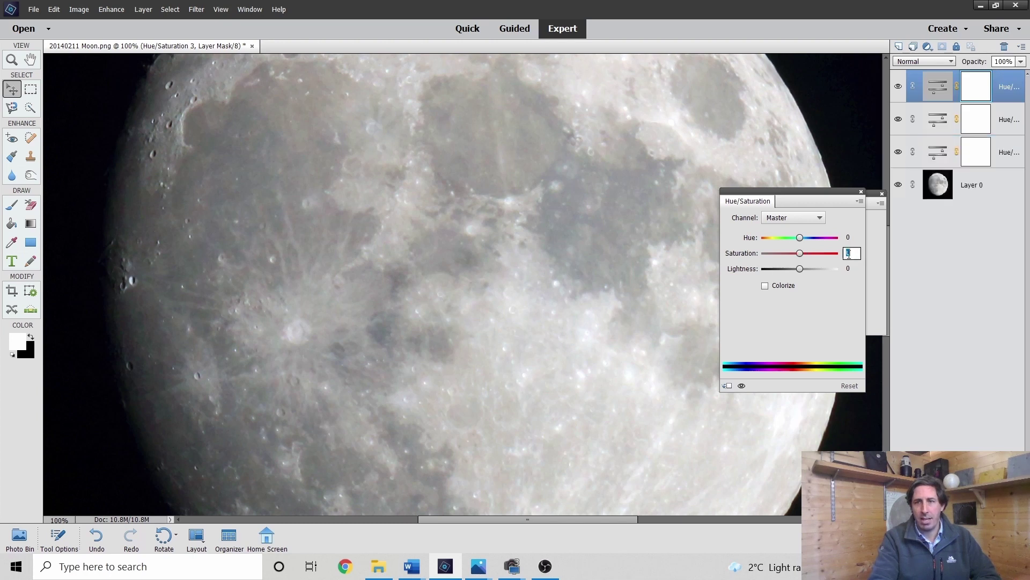
left_click(927, 48)
left_click(954, 142)
left_click(852, 253)
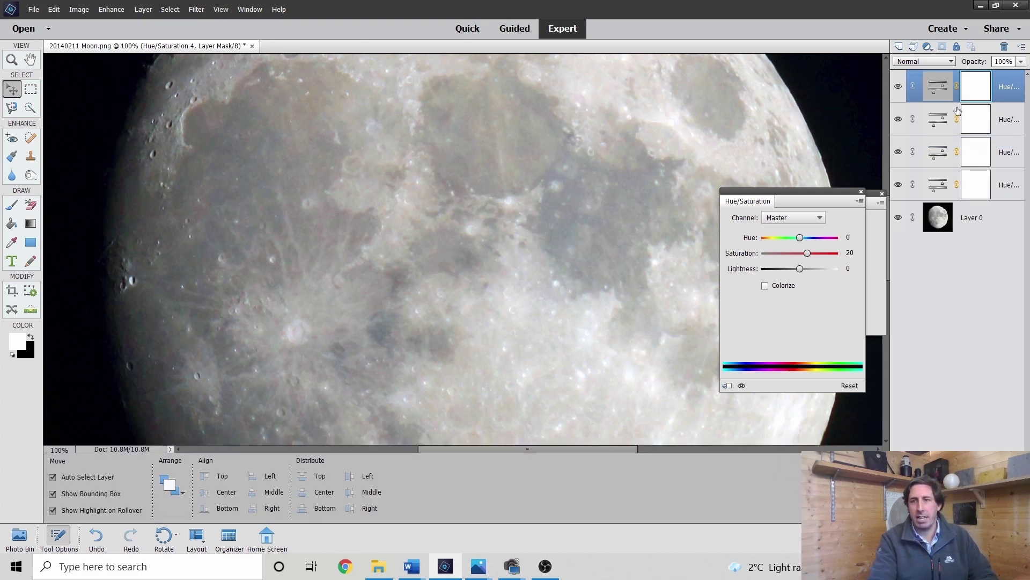
Stack four further Hue/Saturation adjustment layers with saturation 20 each on top, and close the adjustment settings.
left_click(928, 47)
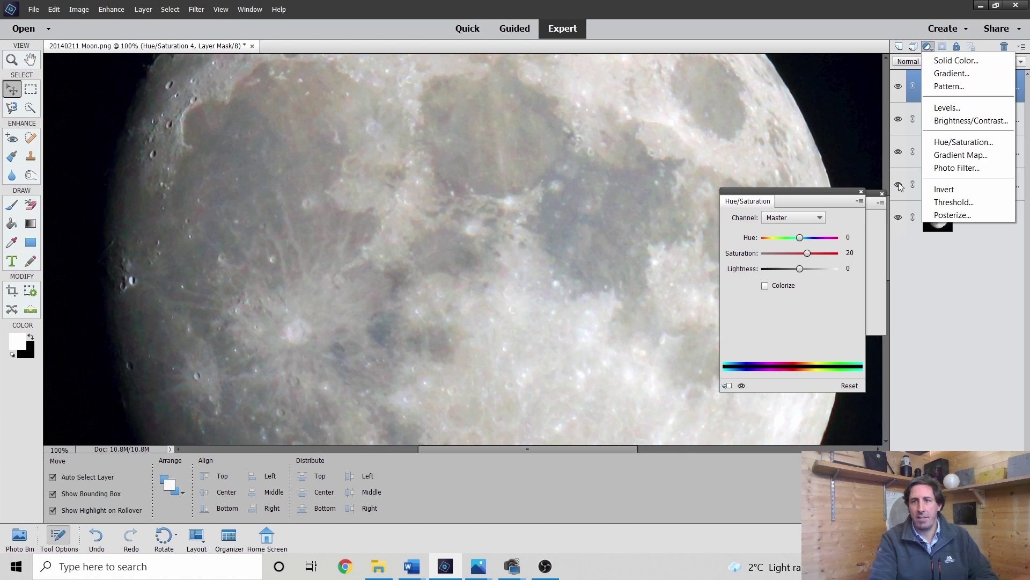
left_click(950, 141)
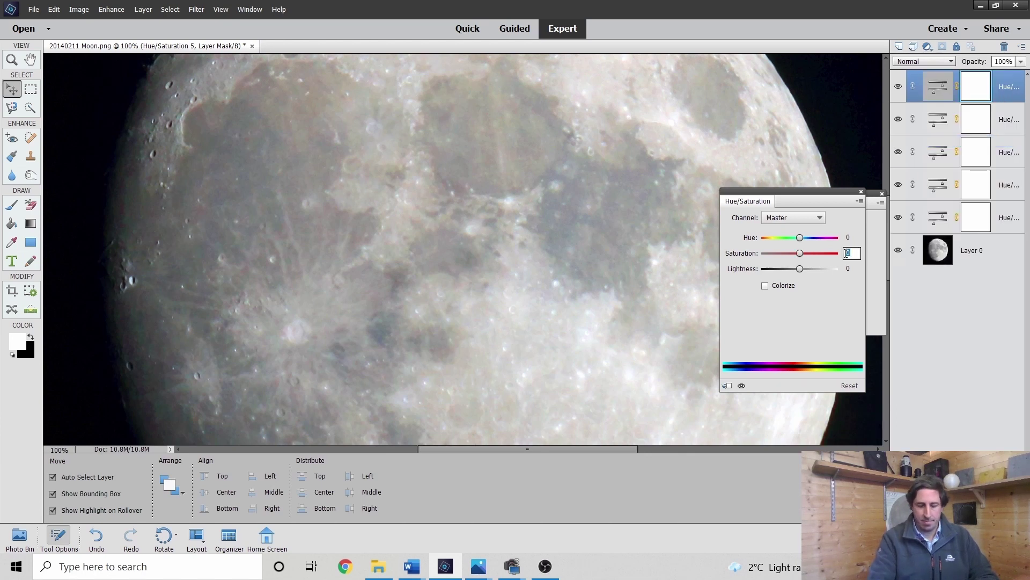
left_click(928, 47)
left_click(950, 141)
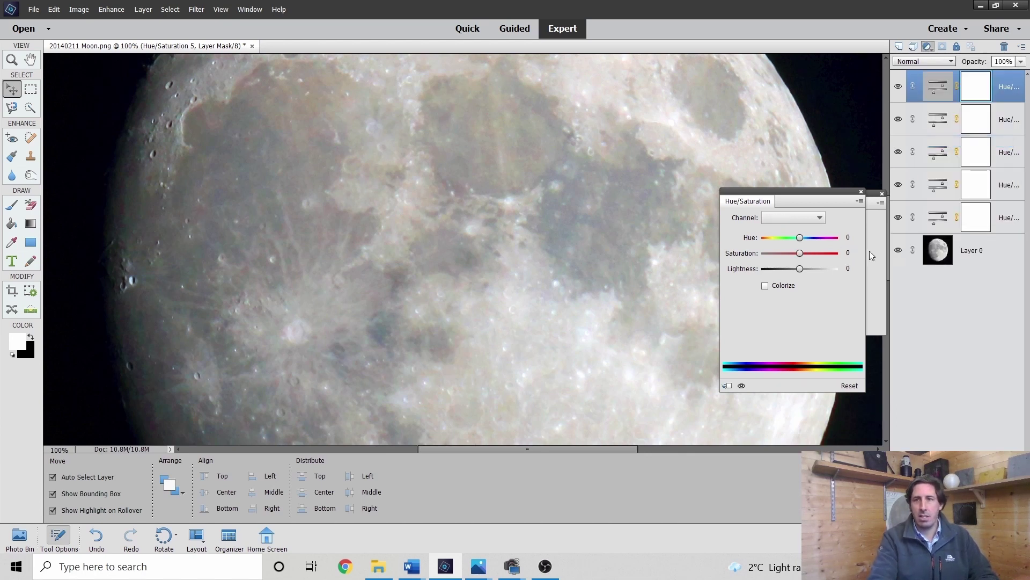
left_click(928, 47)
left_click(950, 140)
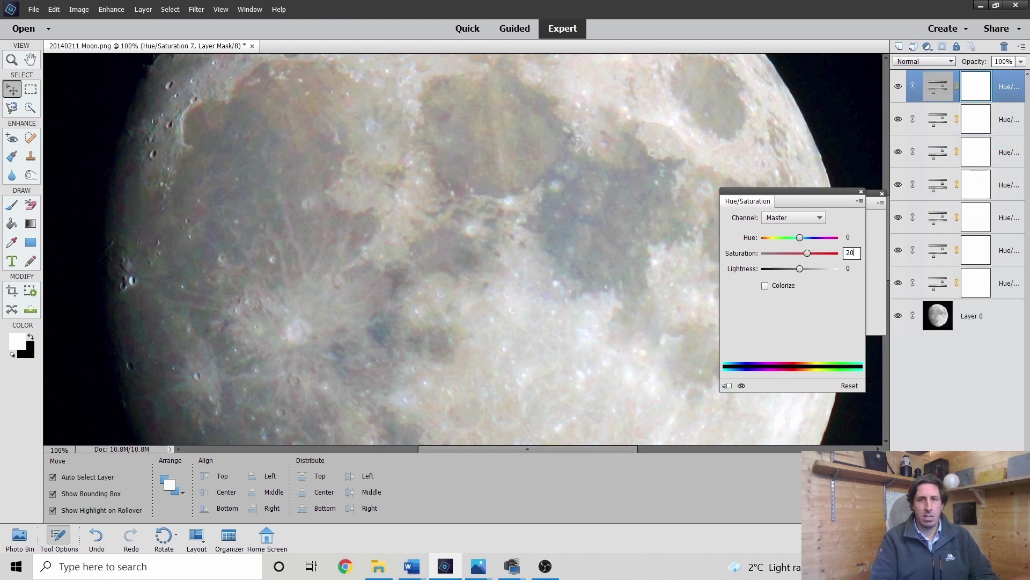
left_click(928, 47)
left_click(950, 140)
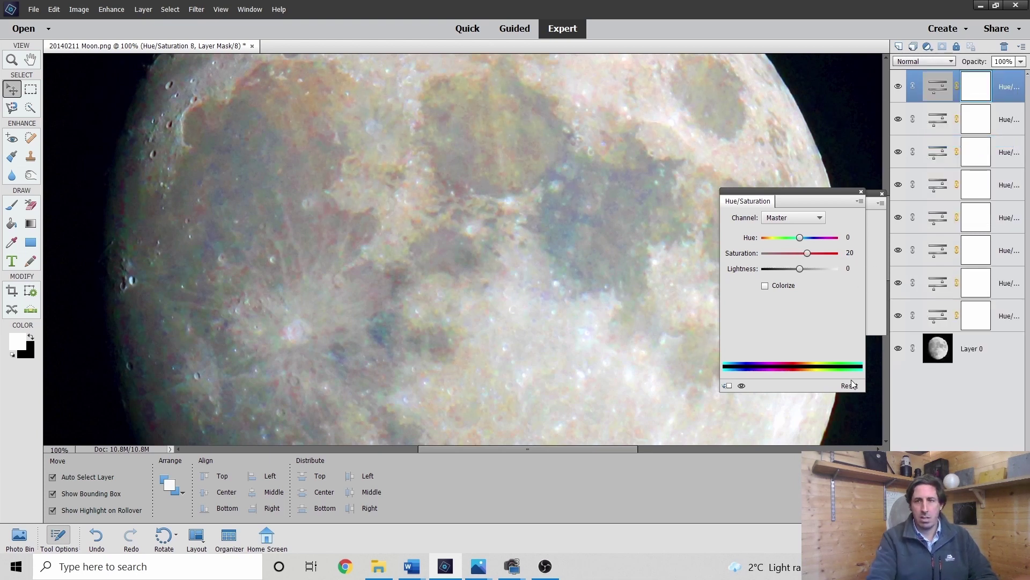
left_click(861, 192)
Look through the JPG frames of overlapping lunar sections in the Moon DSLR folder in File Explorer.
scroll(664, 251, "up", 3)
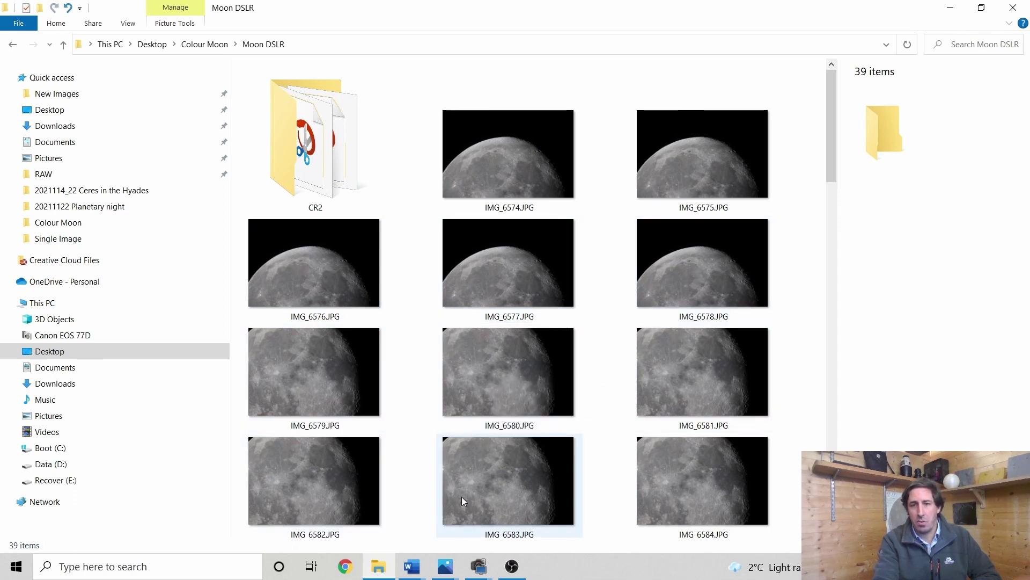
scroll(570, 444, "down", 5)
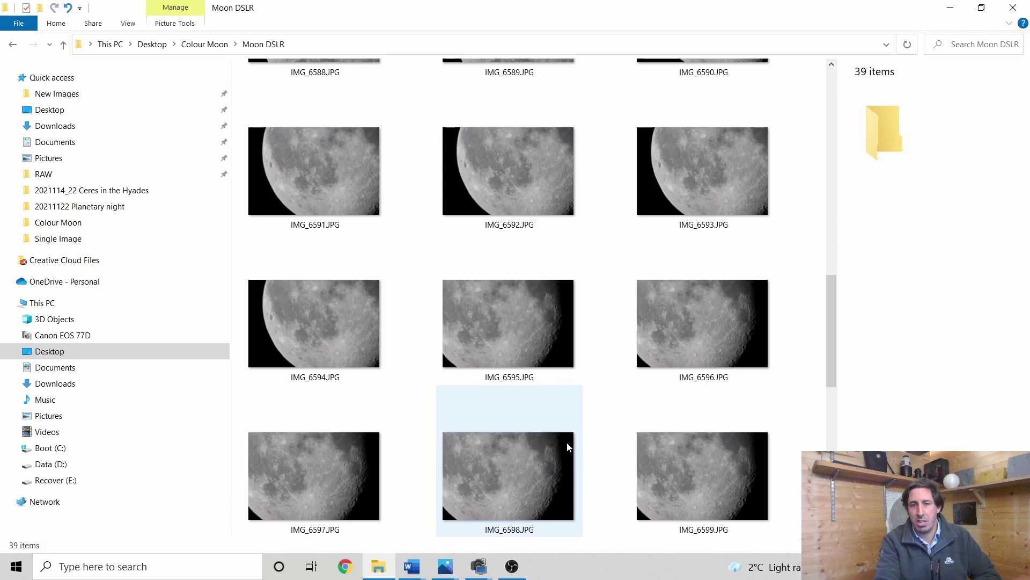
scroll(569, 446, "down", 4)
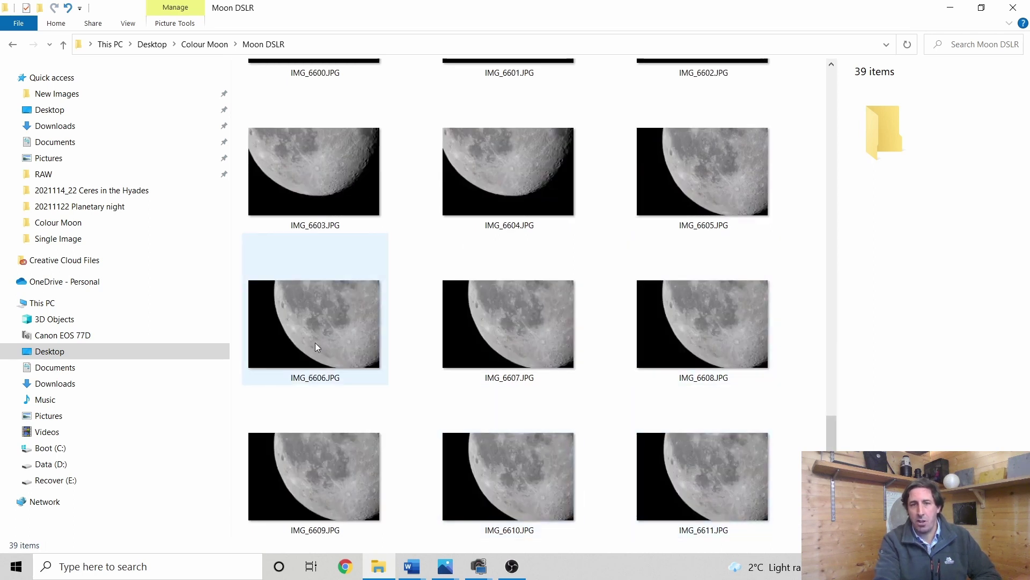
scroll(388, 338, "up", 2)
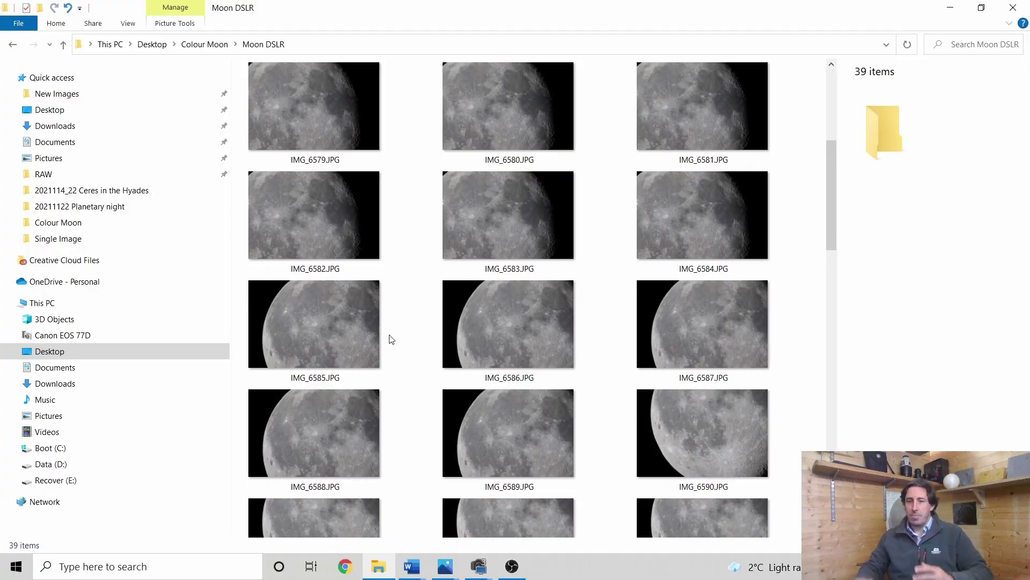
left_click(951, 9)
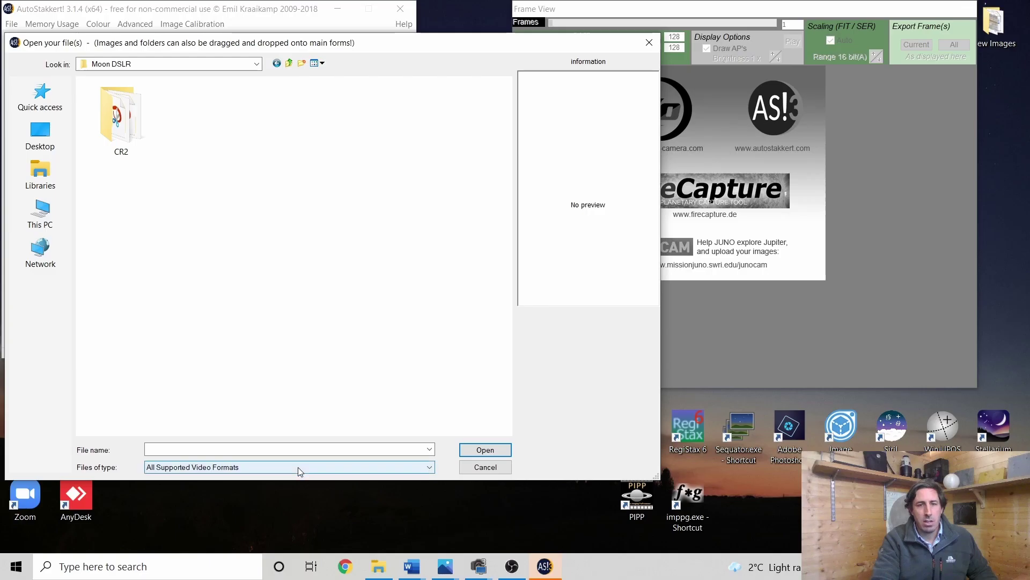
In AutoStakkert, show image files and open IMG_6574.JPG through IMG_6578.JPG from the Moon DSLR folder.
left_click(299, 466)
left_click(290, 487)
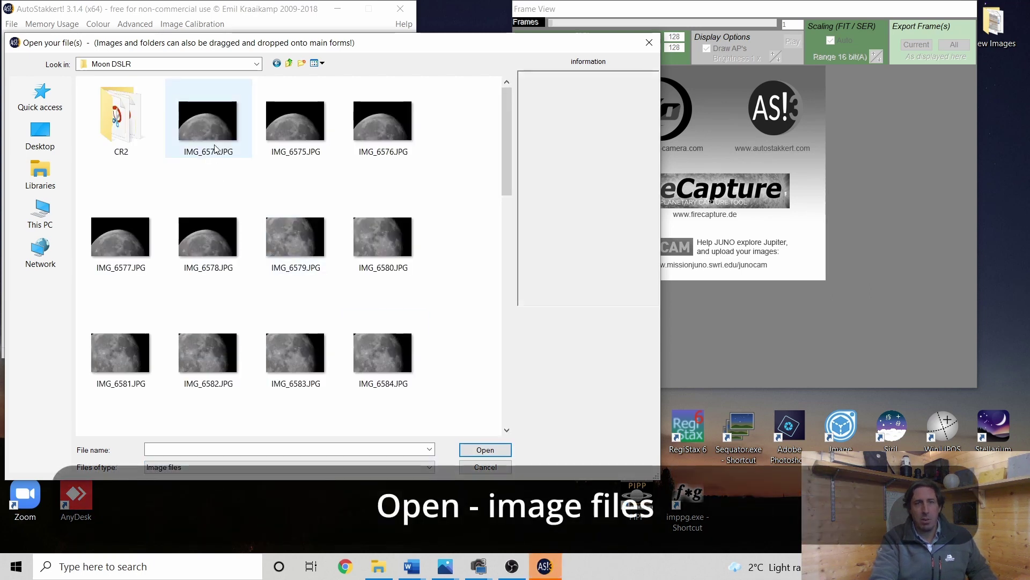
left_click(207, 243, "shift")
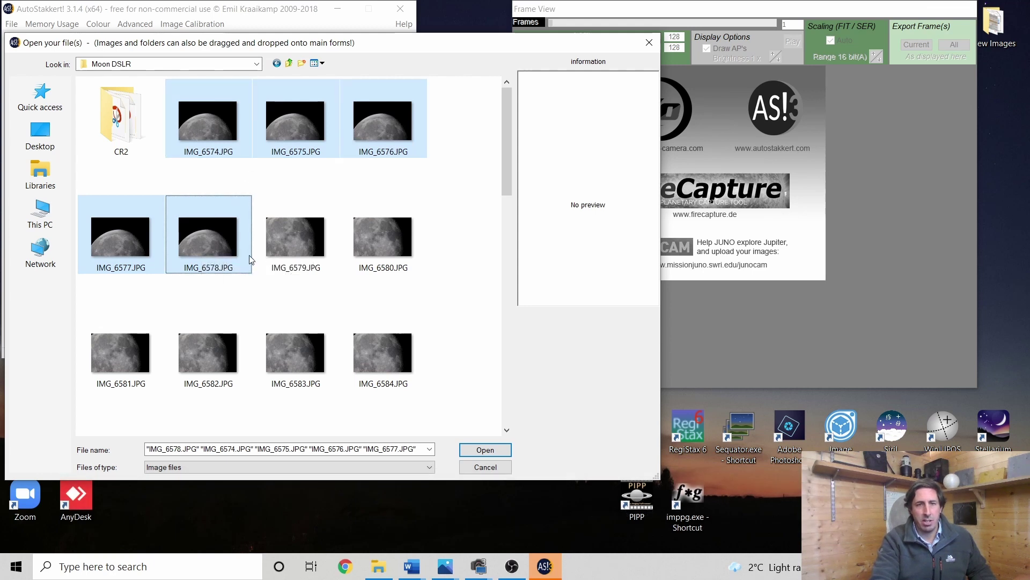
left_click(502, 449)
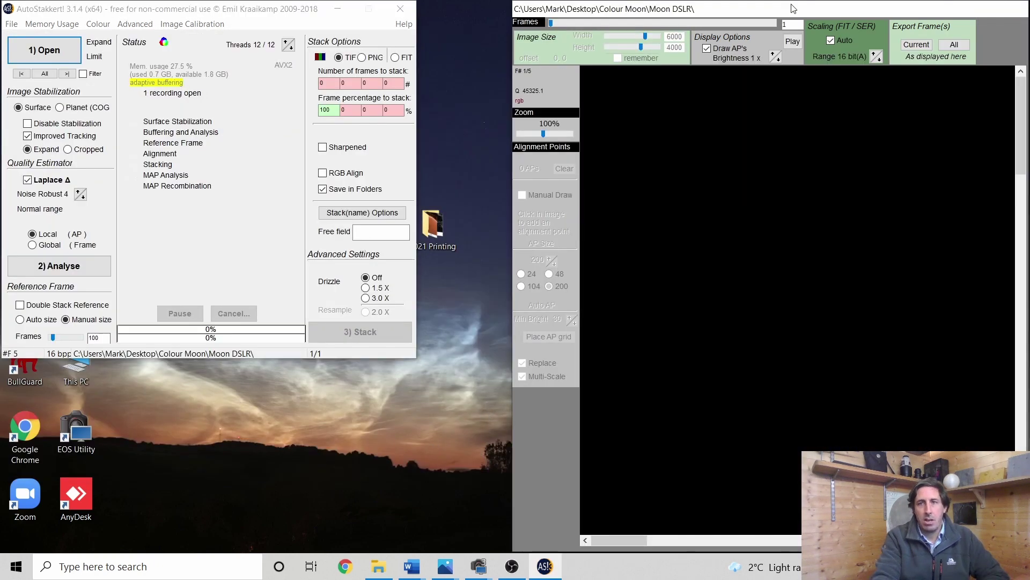
Widen the frame view and examine the lunar surface around the image stabilization anchor.
left_click_drag(792, 9, 316, 0)
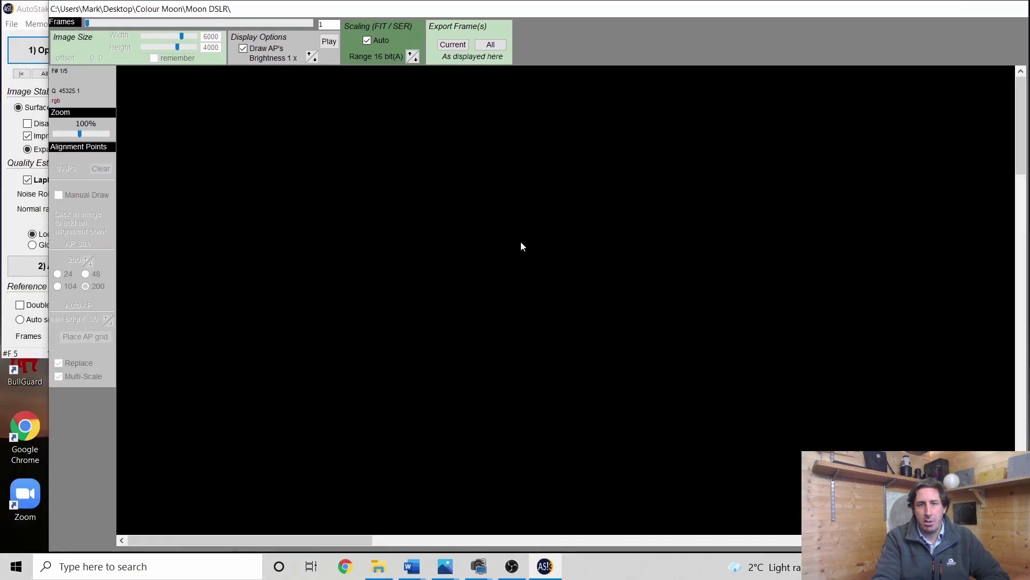
left_click(23, 33)
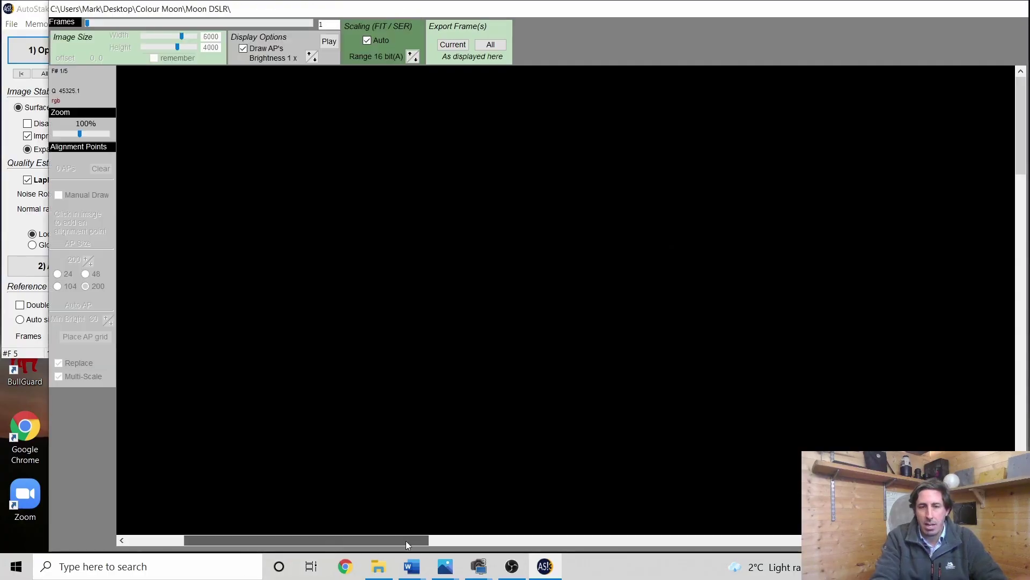
left_click_drag(407, 545, 561, 543)
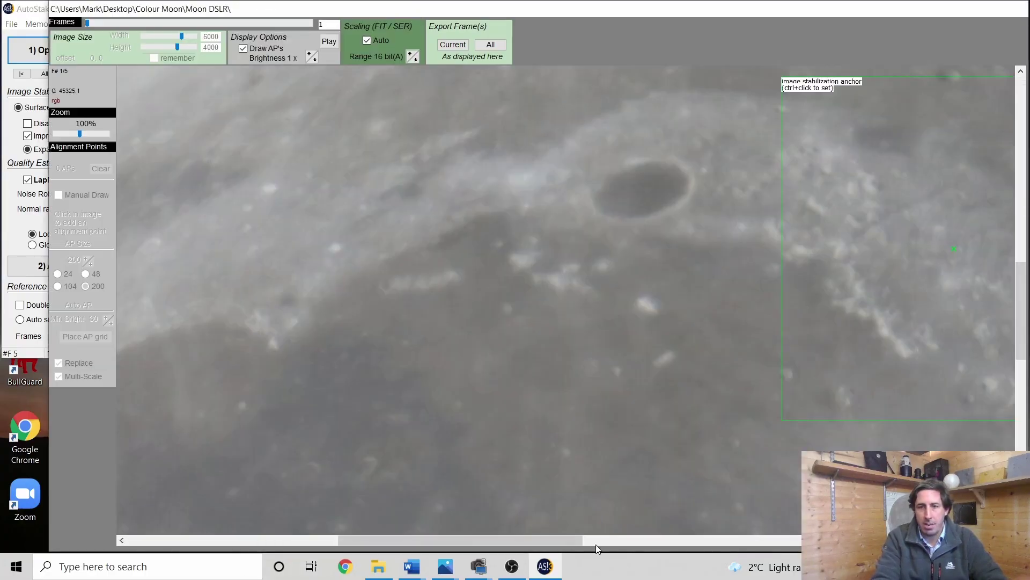
left_click_drag(549, 540, 658, 541)
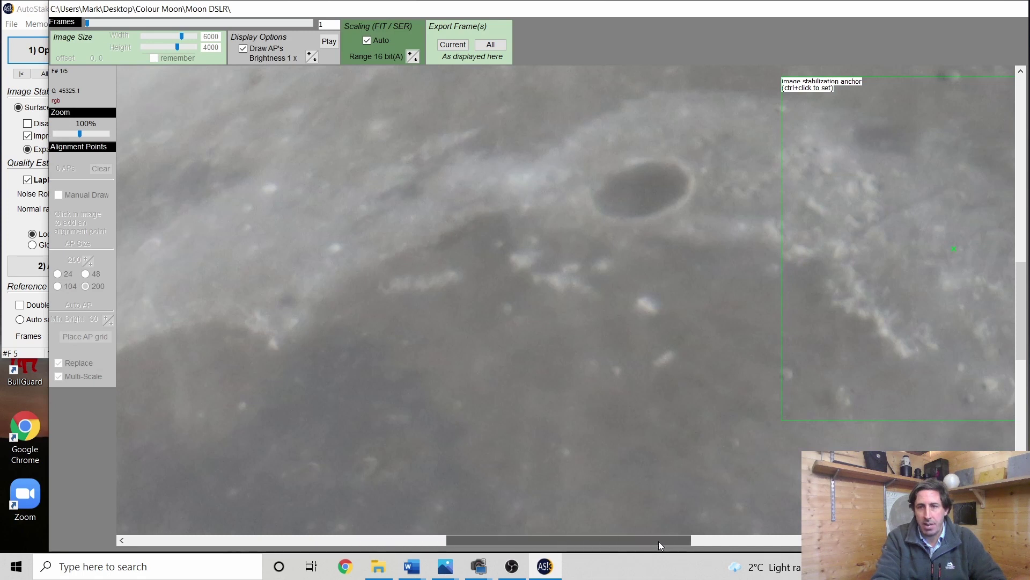
left_click_drag(763, 540, 763, 540)
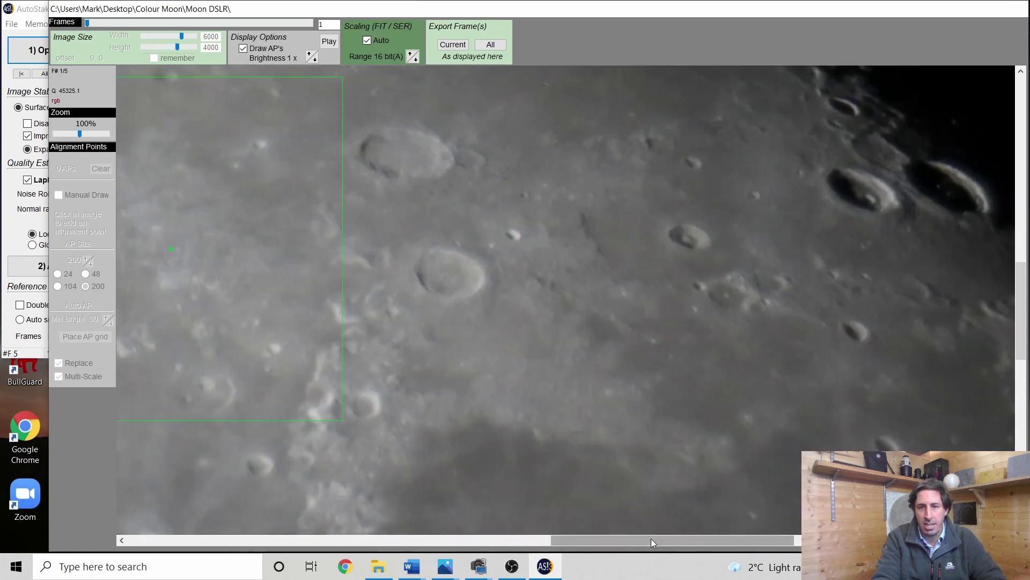
left_click_drag(651, 539, 595, 540)
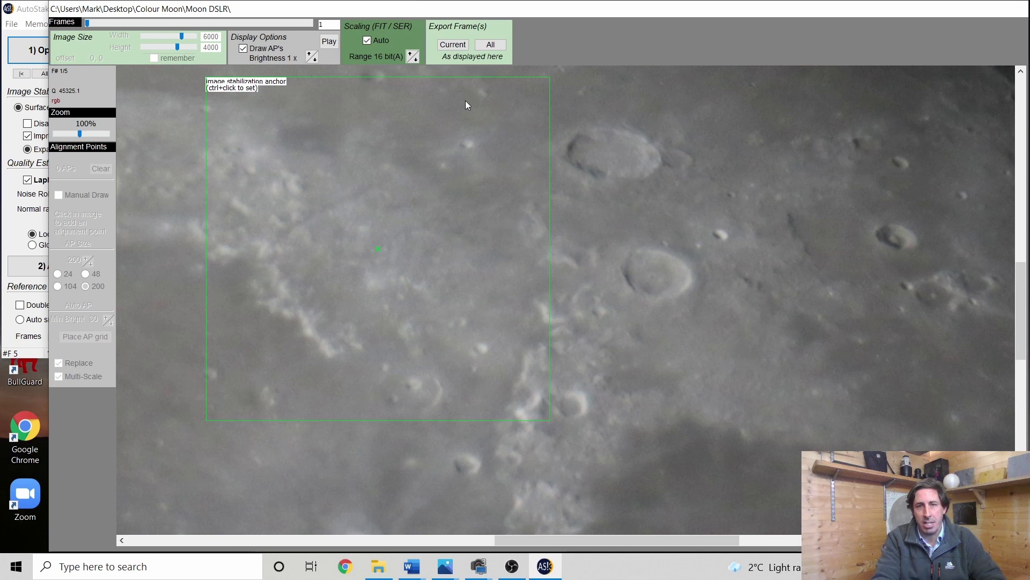
scroll(624, 359, "right", 1)
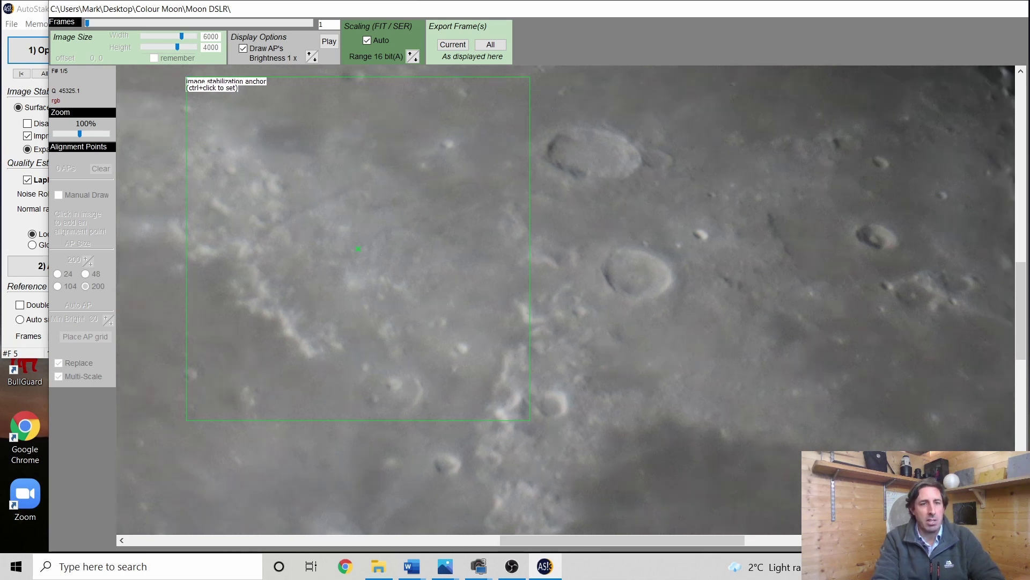
Set the quality estimator's noise robustness to 5, check that the colour mode is RGB, and analyse the frames.
left_click(11, 234)
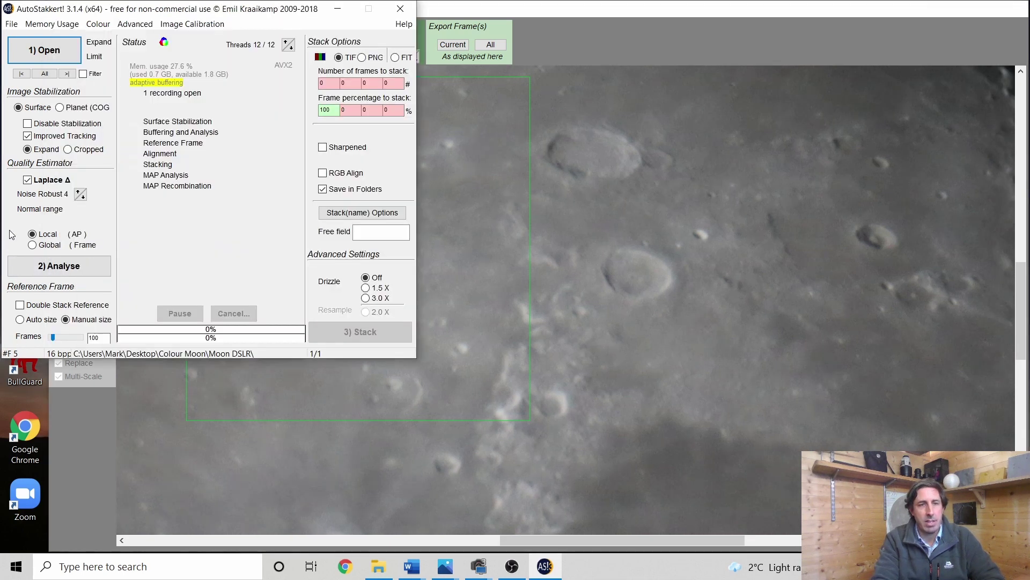
left_click(82, 192)
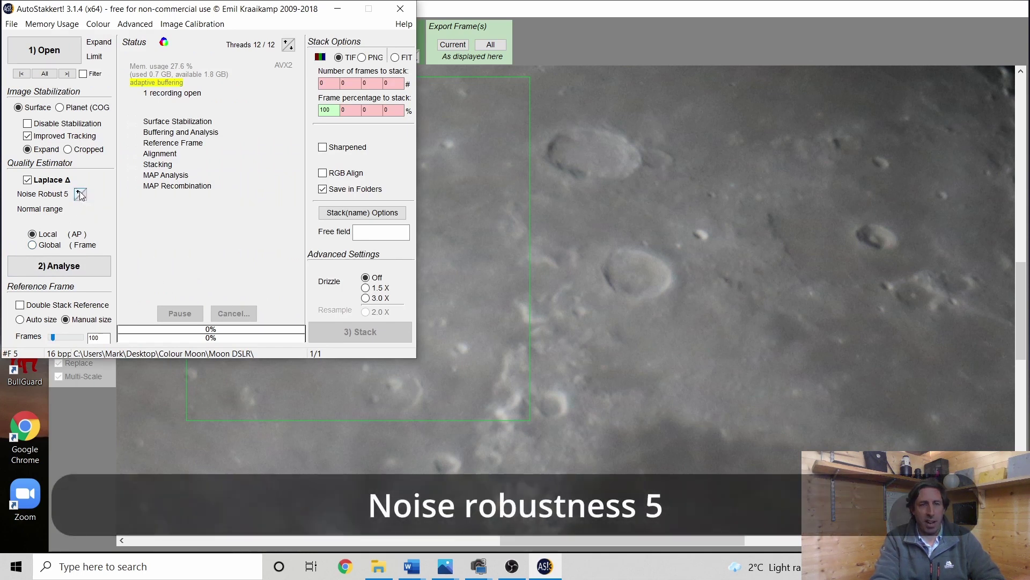
left_click(107, 26)
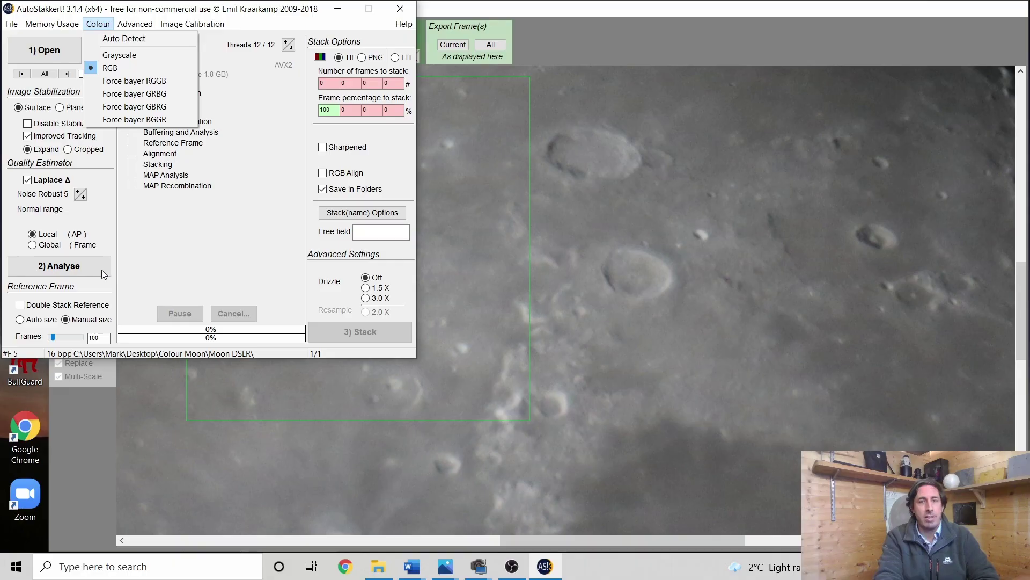
left_click(117, 269)
left_click(59, 266)
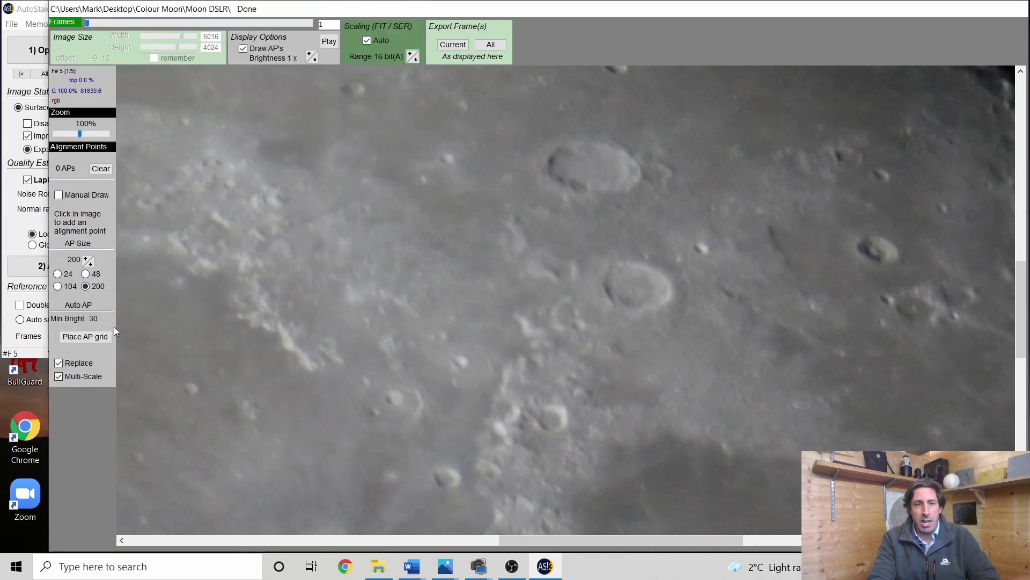
left_click_drag(563, 543, 739, 553)
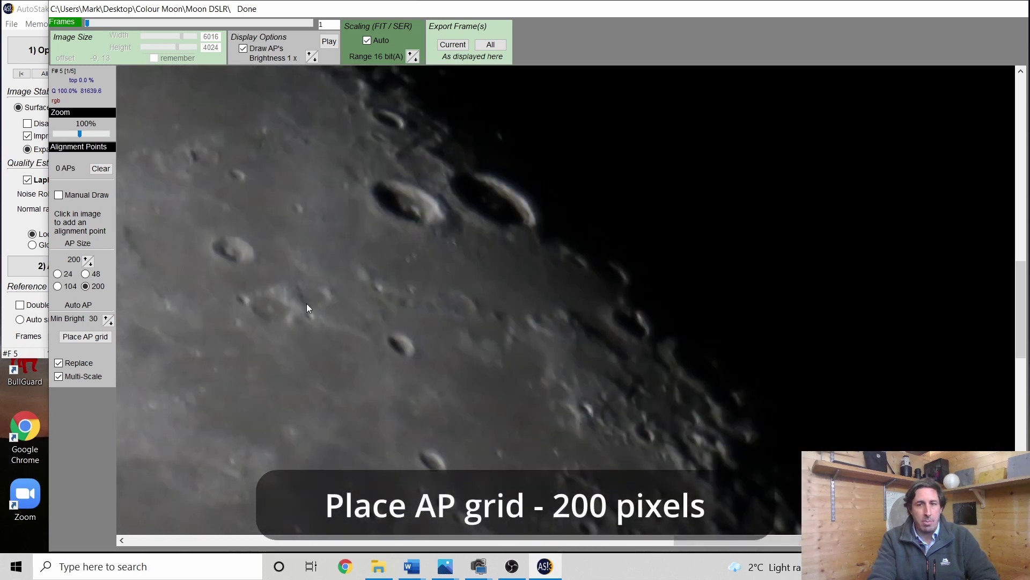